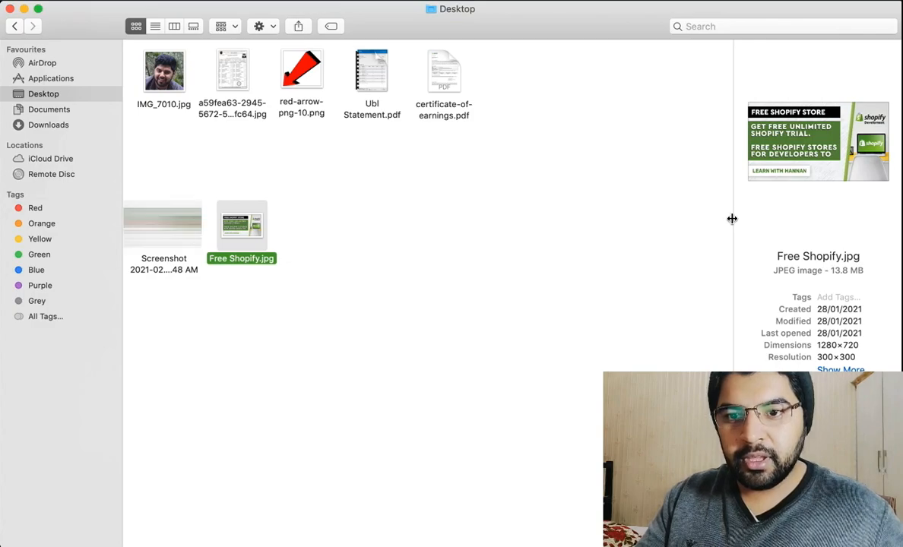
Step: Widen the preview pane in the Desktop folder and check the file size of Free Shopify.jpg
{"action": "left_click_drag", "start_coordinate": [731, 220], "coordinate": [675, 225]}
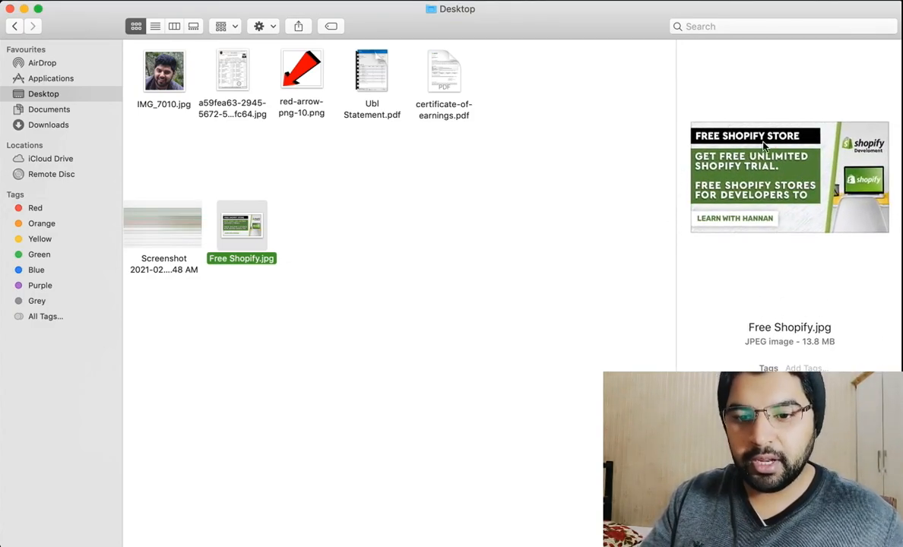
{"action": "left_click", "coordinate": [803, 343]}
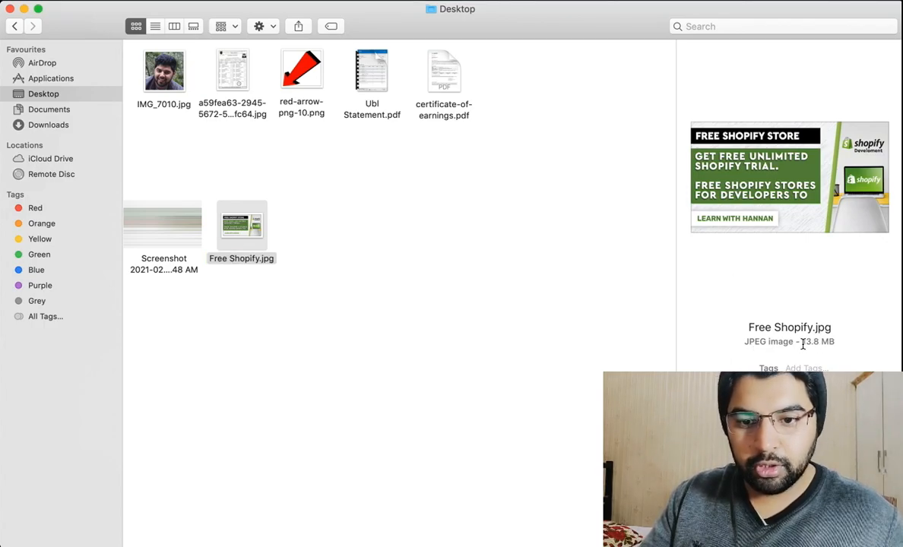
{"action": "left_click", "coordinate": [822, 342]}
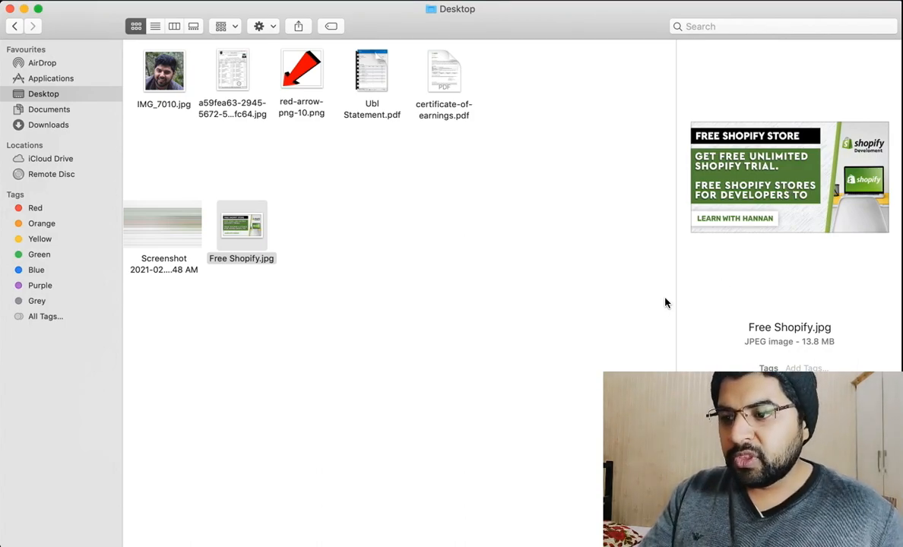
Step: Switch to Photoshop and open Free Shopify.jpg from the Desktop folder
{"action": "key", "text": "super+Tab"}
{"action": "key", "text": "super+Tab"}
{"action": "key", "text": "super+Tab"}
{"action": "key", "text": "super+Tab"}
{"action": "key", "text": "super+Tab"}
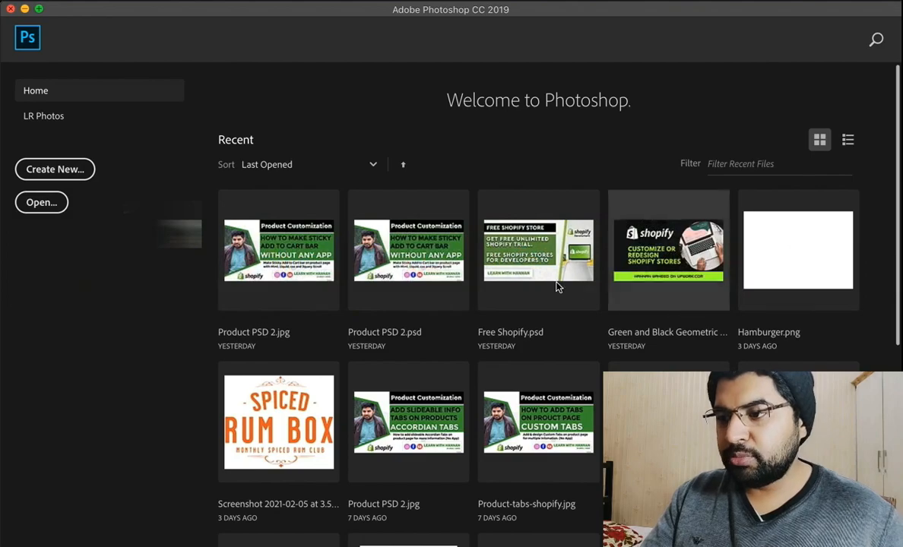
{"action": "left_click", "coordinate": [42, 204]}
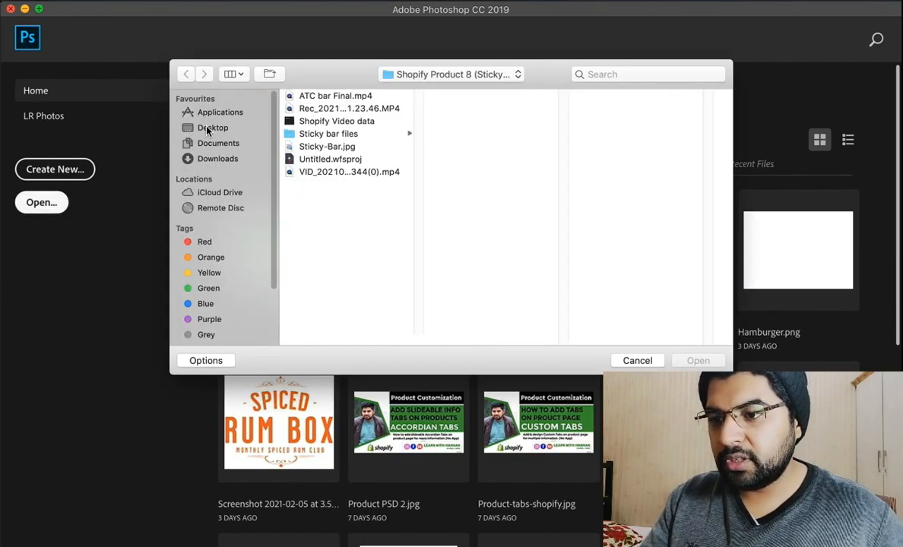
{"action": "left_click", "coordinate": [214, 128]}
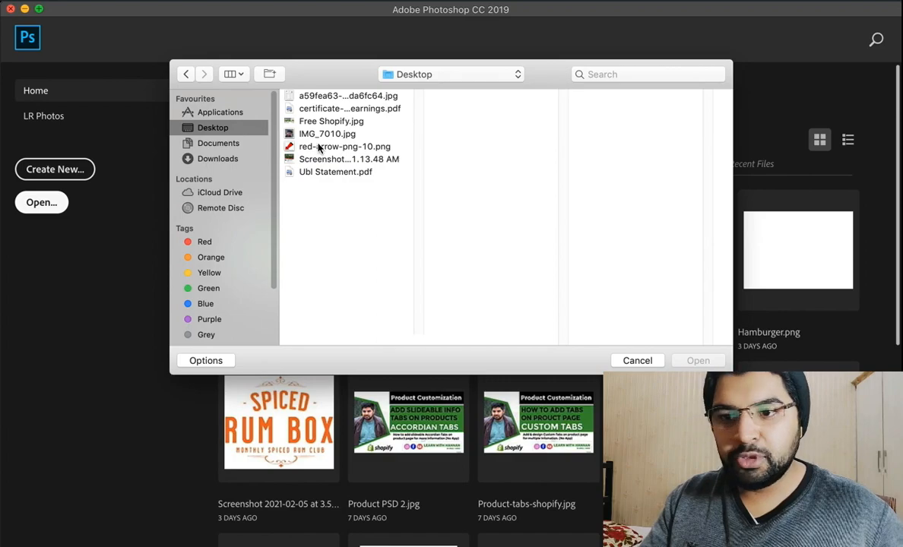
{"action": "left_click", "coordinate": [301, 119]}
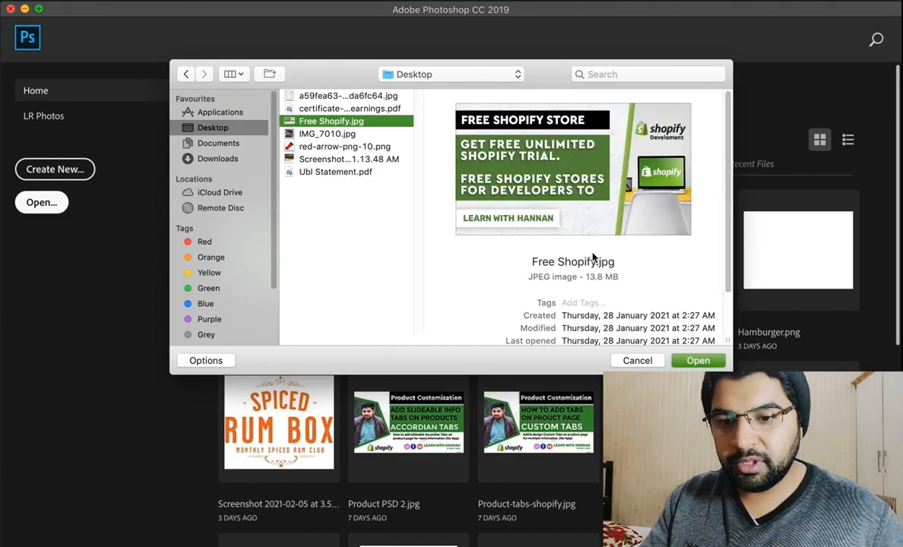
{"action": "left_click", "coordinate": [695, 361]}
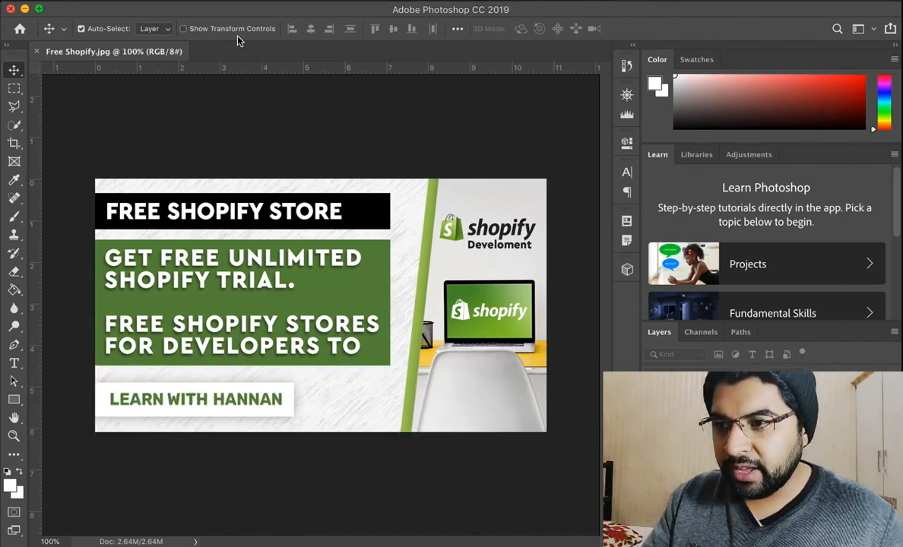
Step: Start a Save for Web (Legacy) export of the image and set it to JPEG with High quality at 60
{"action": "left_click", "coordinate": [129, 1]}
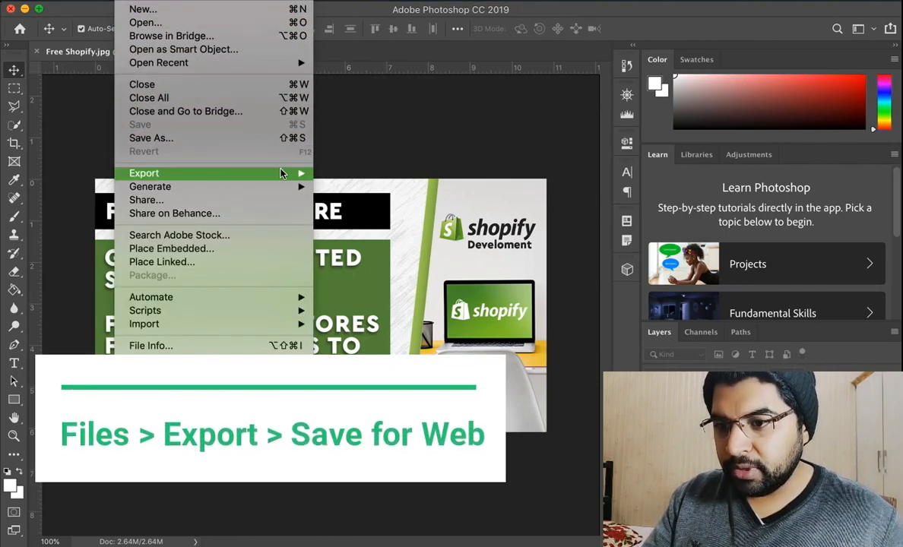
{"action": "mouse_move", "coordinate": [280, 174]}
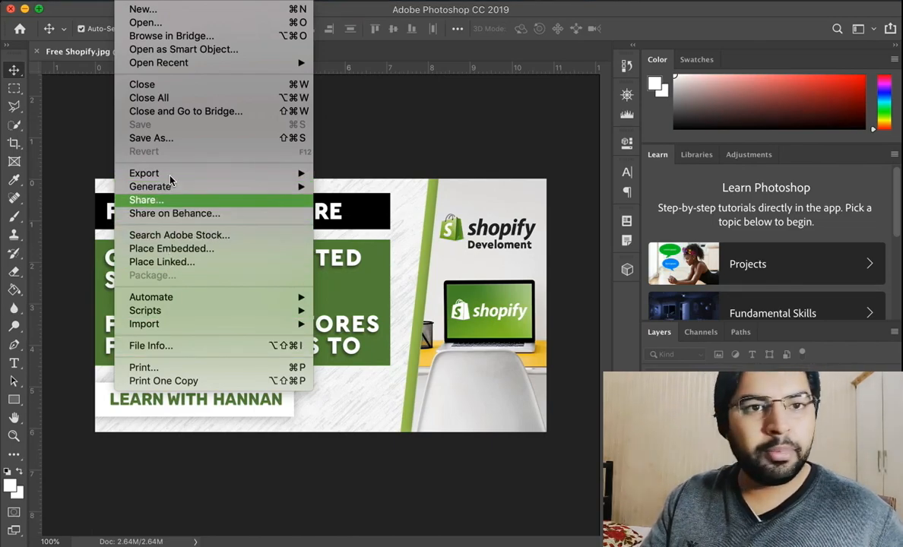
{"action": "mouse_move", "coordinate": [175, 174]}
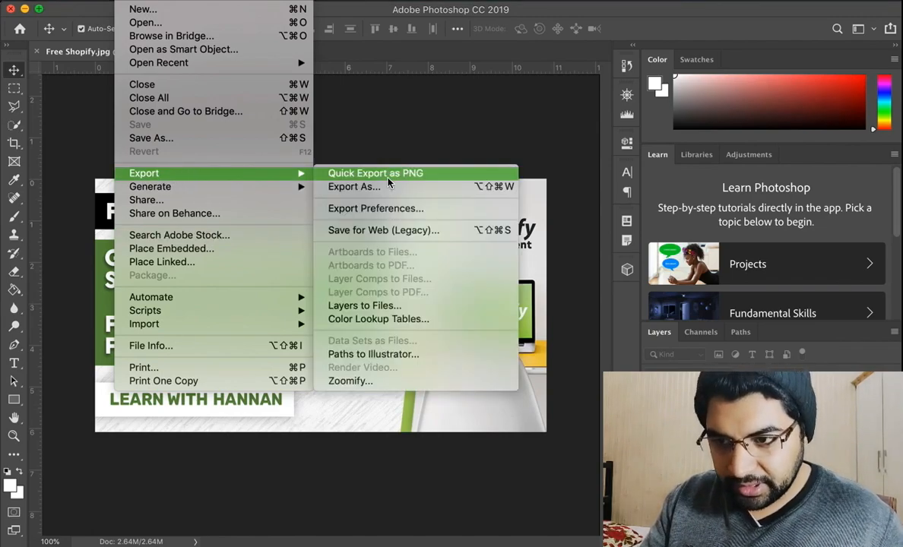
{"action": "left_click", "coordinate": [391, 230]}
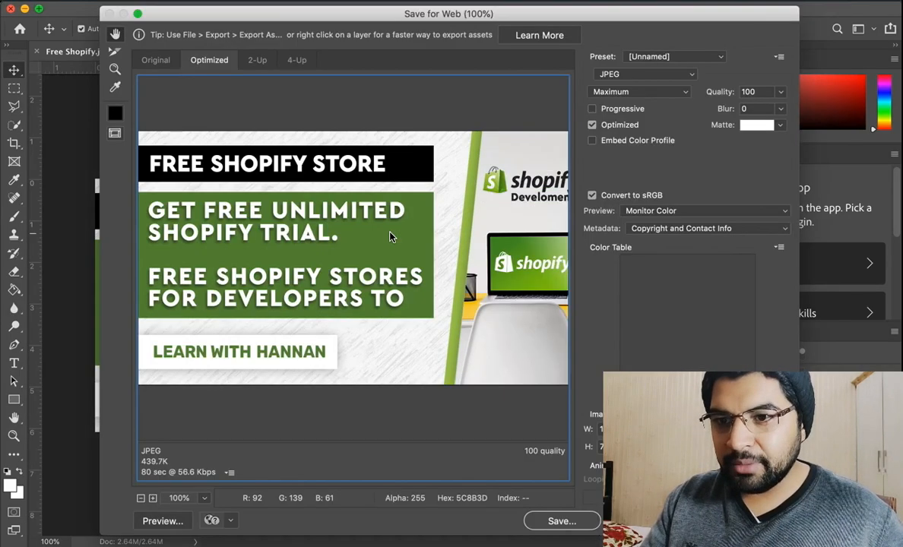
{"action": "left_click_drag", "start_coordinate": [488, 16], "coordinate": [448, 14]}
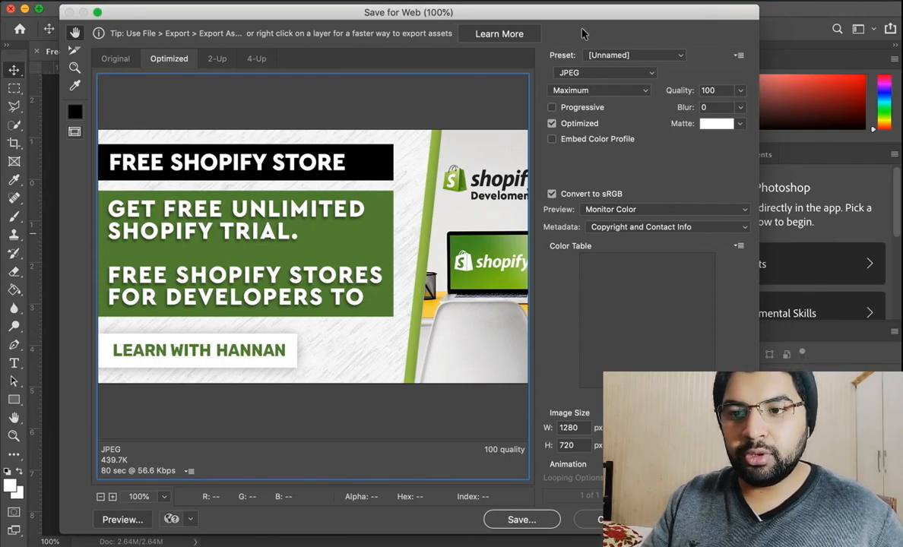
{"action": "left_click", "coordinate": [582, 90]}
{"action": "left_click", "coordinate": [576, 67]}
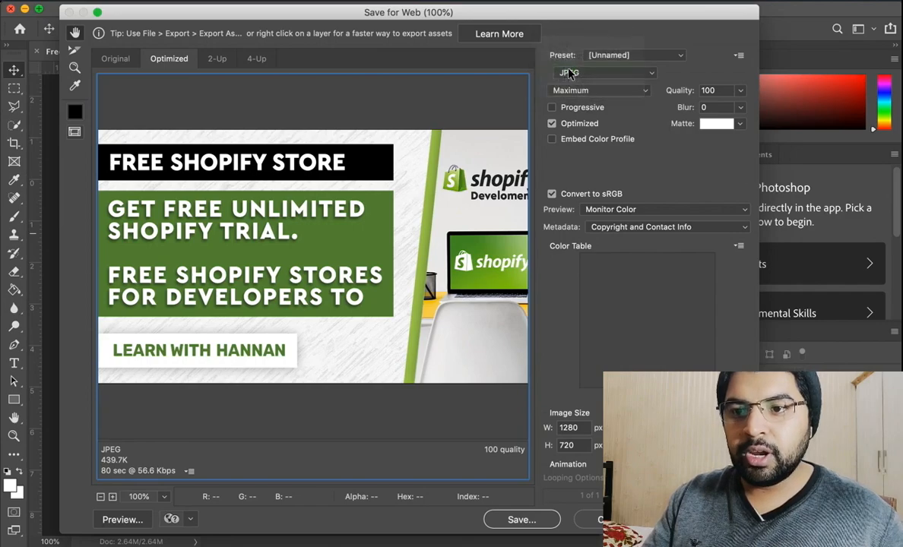
{"action": "left_click", "coordinate": [610, 74]}
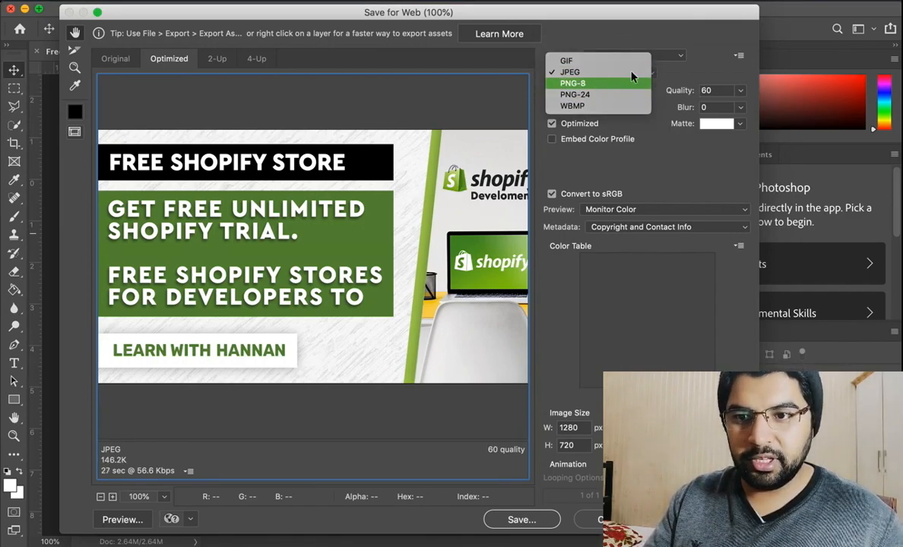
{"action": "left_click", "coordinate": [715, 45]}
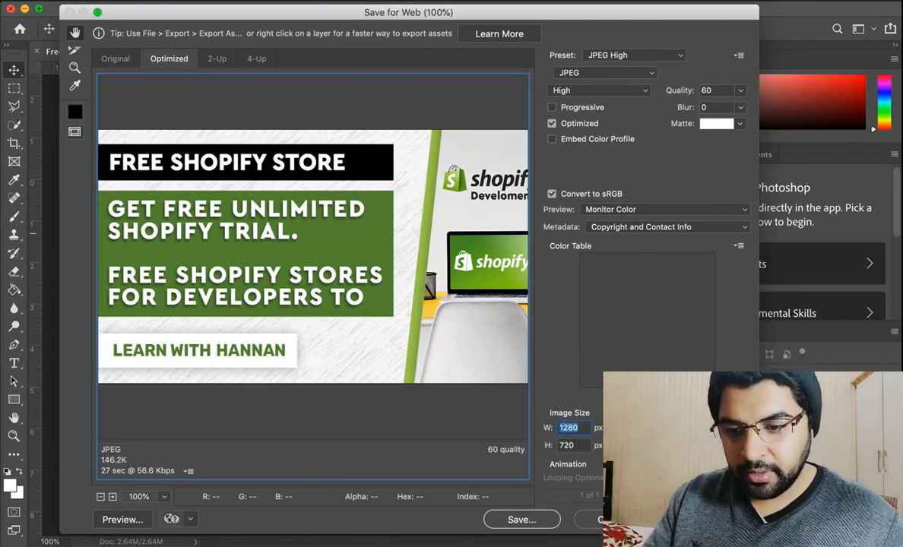
Step: Save the optimized image to the Desktop folder as Free-Shopify.jpg with the Images Only format
{"action": "left_click", "coordinate": [521, 520]}
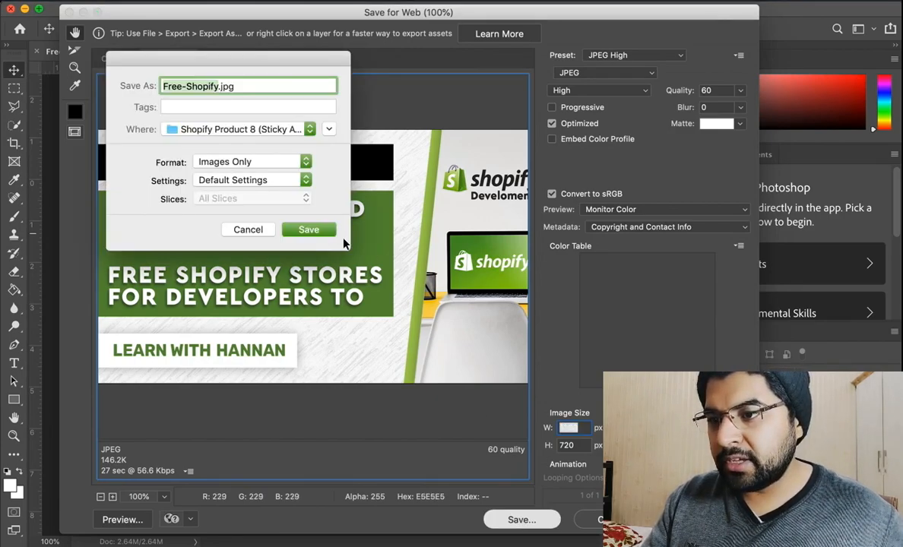
{"action": "left_click", "coordinate": [283, 129]}
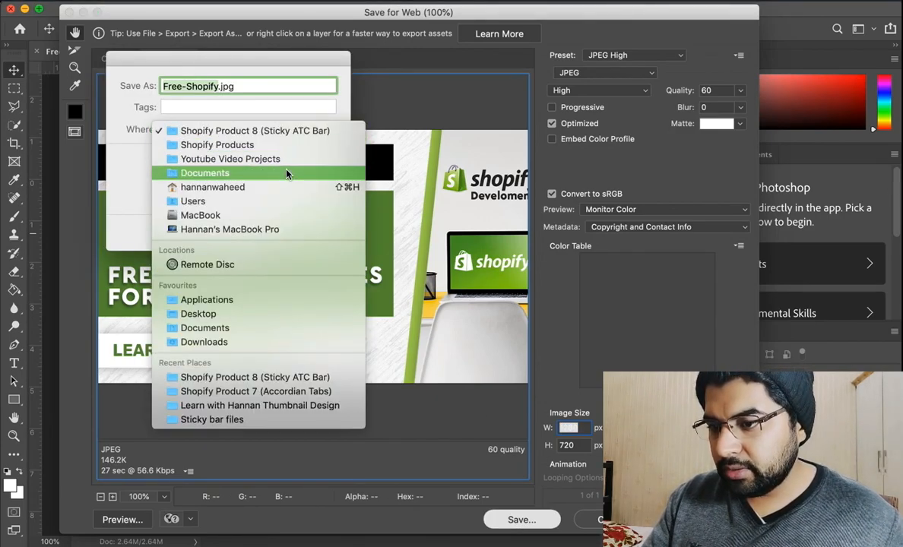
{"action": "left_click", "coordinate": [219, 321]}
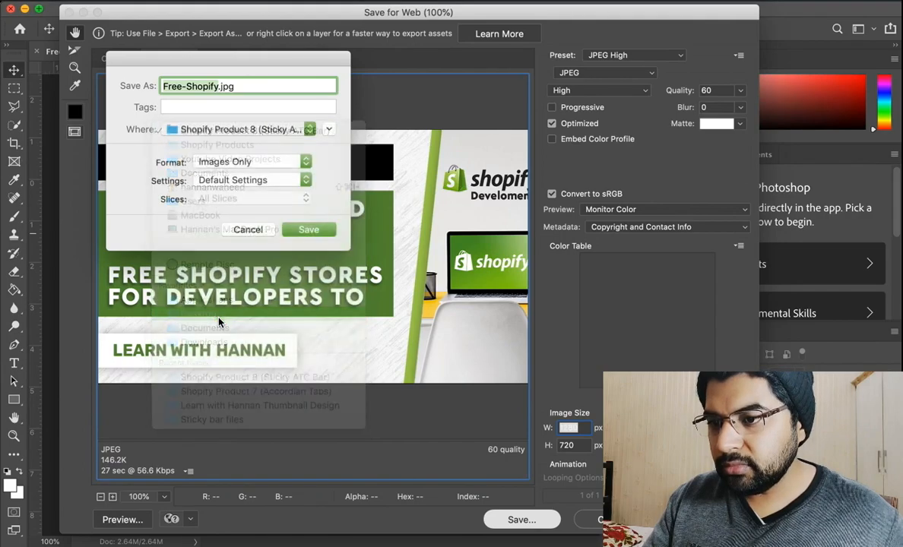
{"action": "left_click", "coordinate": [304, 230]}
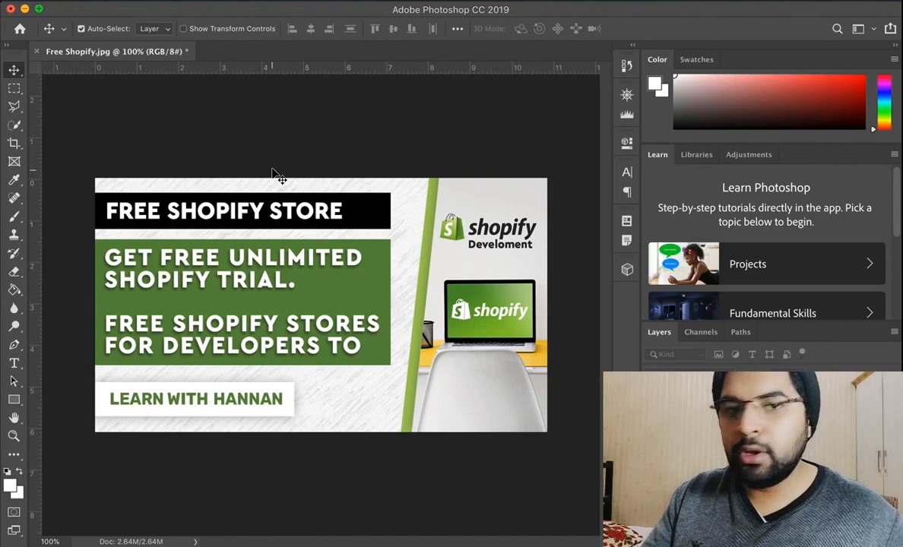
Step: Switch to Finder and compare the file sizes of the original Free Shopify.jpg and the exported Free-Shopify.jpg
{"action": "key", "text": "super+Tab"}
{"action": "key", "text": "super+Tab"}
{"action": "key", "text": "super+Tab"}
{"action": "key", "text": "super+Tab"}
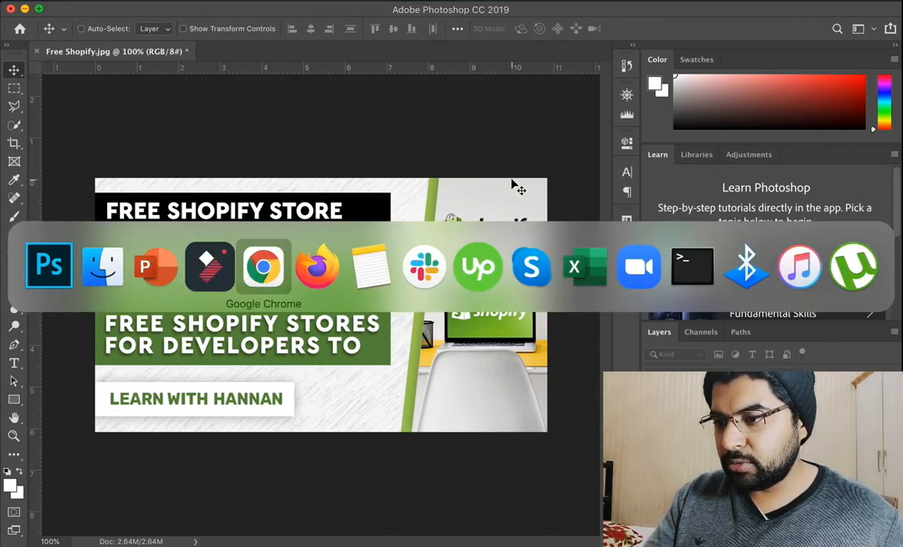
{"action": "key", "text": "super+shift+Tab"}
{"action": "key", "text": "super+shift+Tab"}
{"action": "key", "text": "super+shift+Tab"}
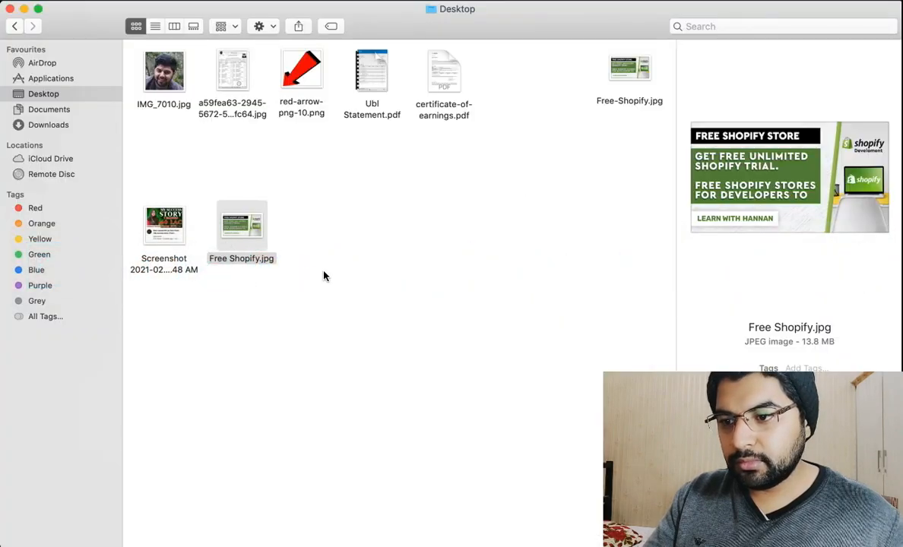
{"action": "left_click", "coordinate": [239, 225]}
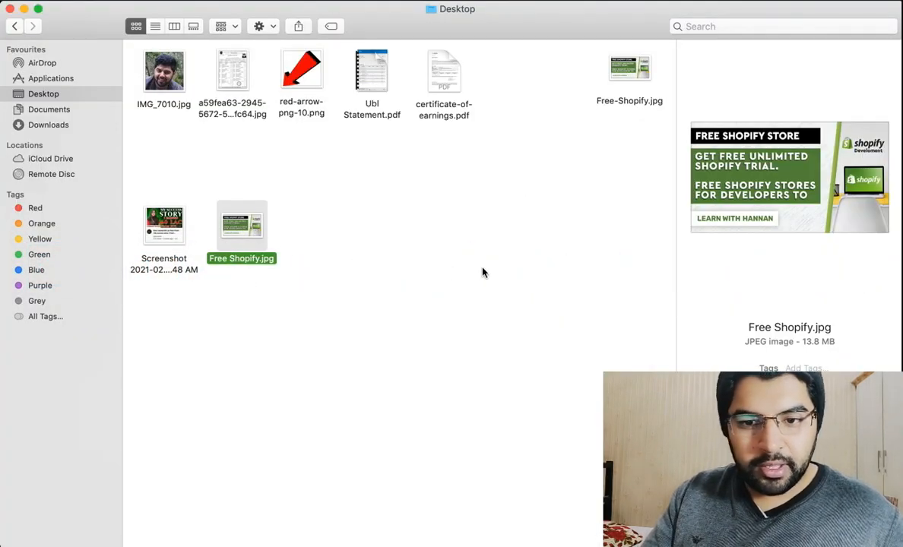
{"action": "left_click", "coordinate": [649, 95]}
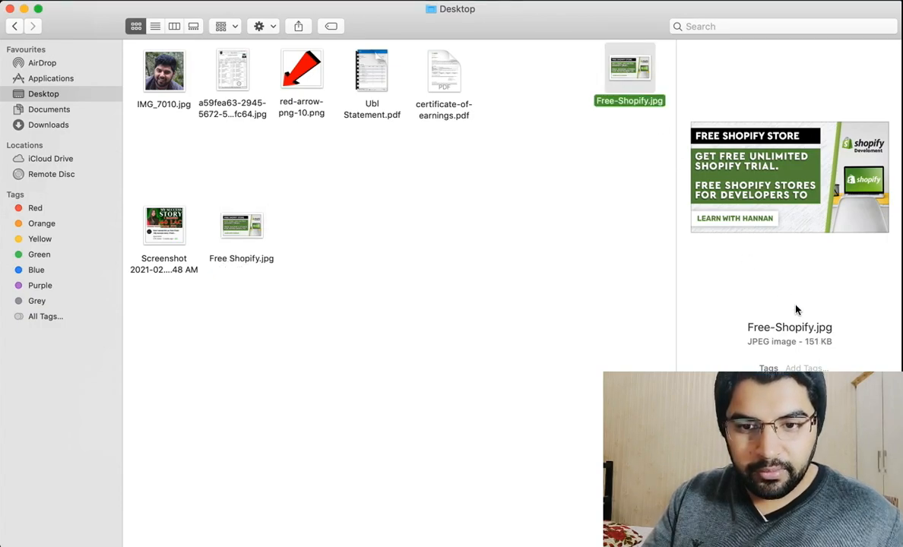
{"action": "left_click_drag", "start_coordinate": [807, 342], "coordinate": [827, 341]}
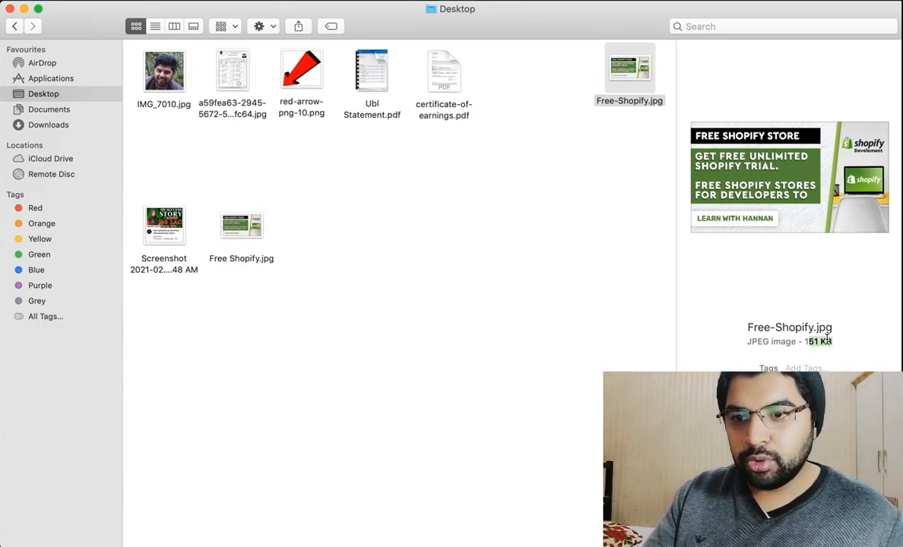
{"action": "left_click", "coordinate": [592, 340]}
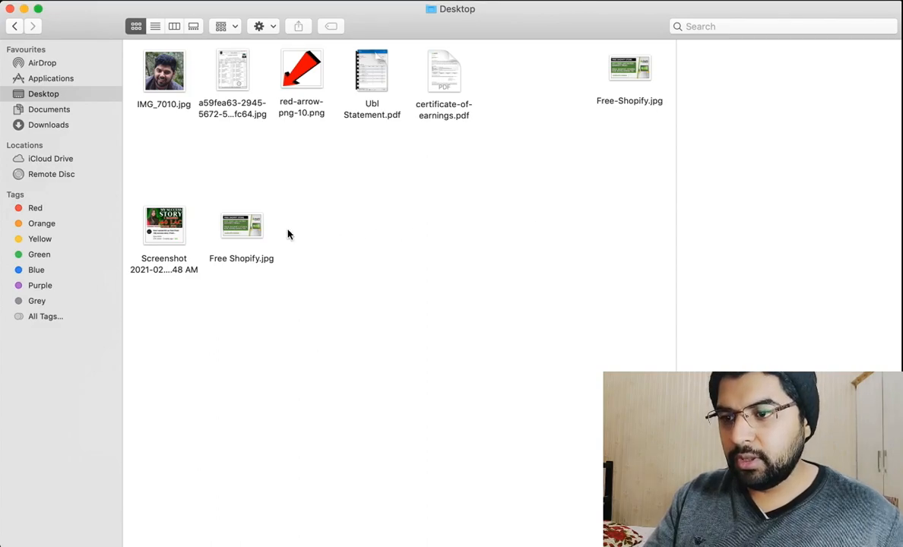
Step: View Free Shopify.jpg and Free-Shopify.jpg in Preview, compare their visual quality side by side, and close both images
{"action": "left_click", "coordinate": [242, 226]}
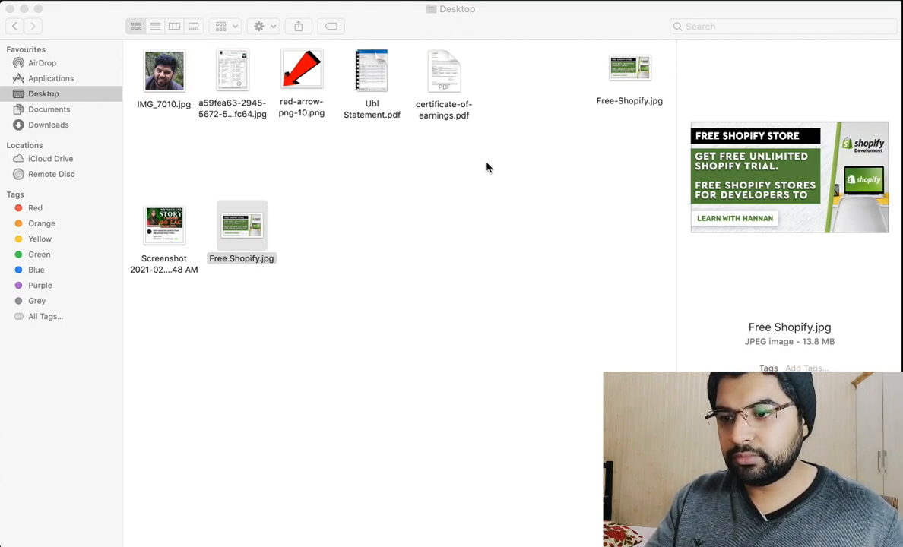
{"action": "key", "text": "ctrl+Up"}
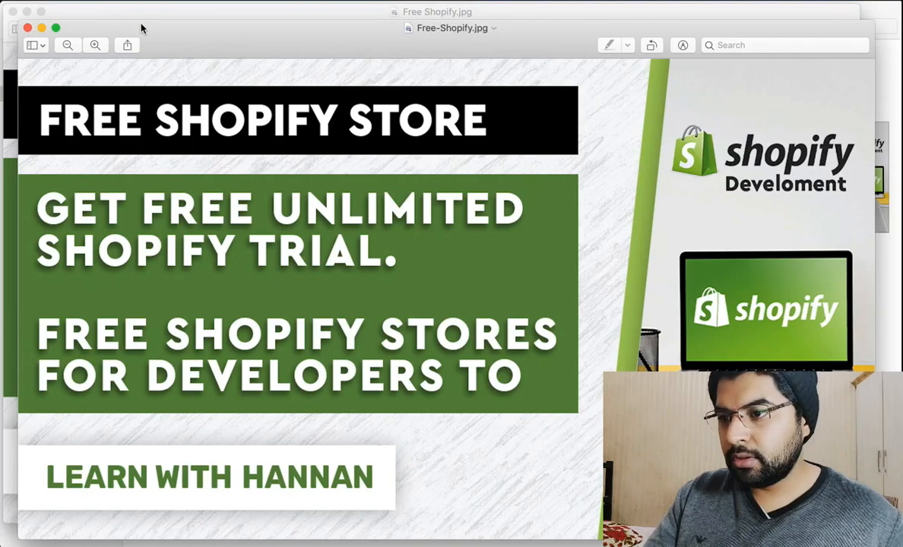
{"action": "left_click_drag", "start_coordinate": [141, 28], "coordinate": [547, 7]}
{"action": "left_click", "coordinate": [352, 118]}
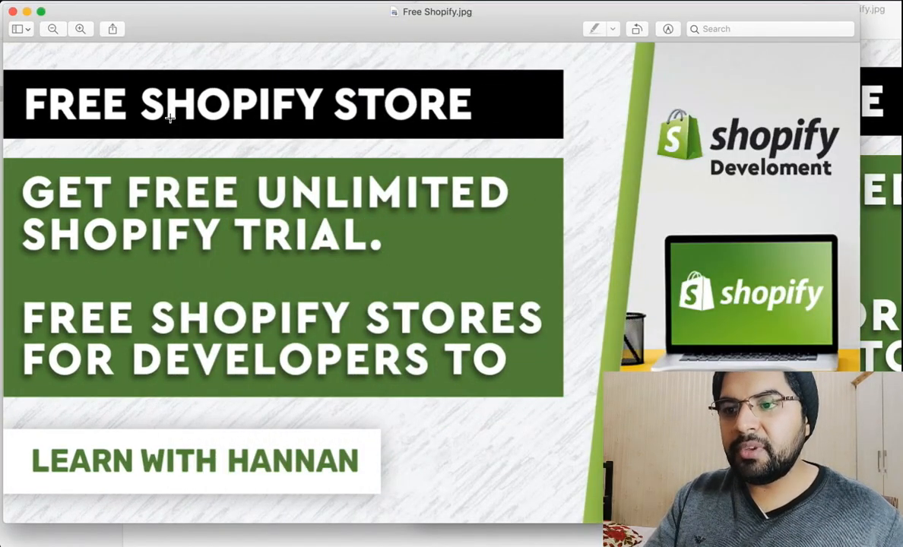
{"action": "left_click_drag", "start_coordinate": [346, 17], "coordinate": [337, 24]}
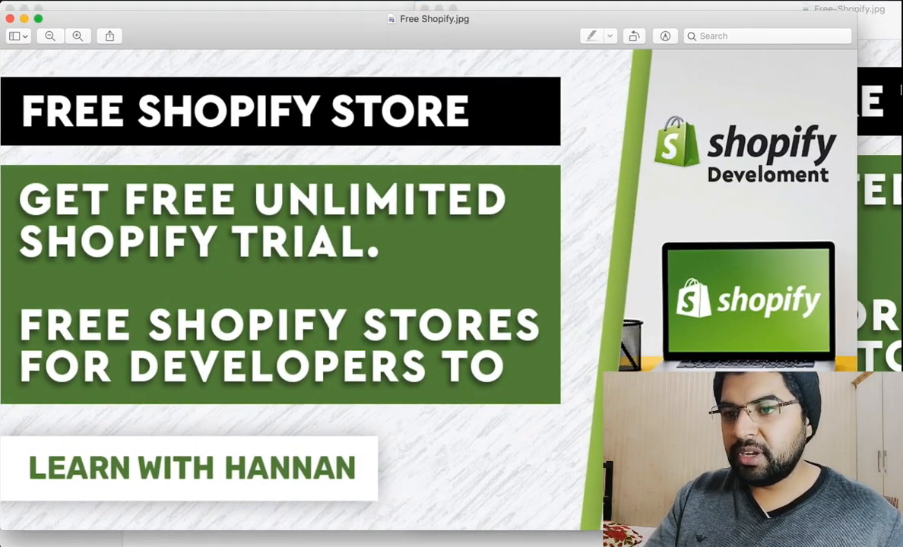
{"action": "left_click", "coordinate": [881, 103]}
{"action": "double_click", "coordinate": [585, 35]}
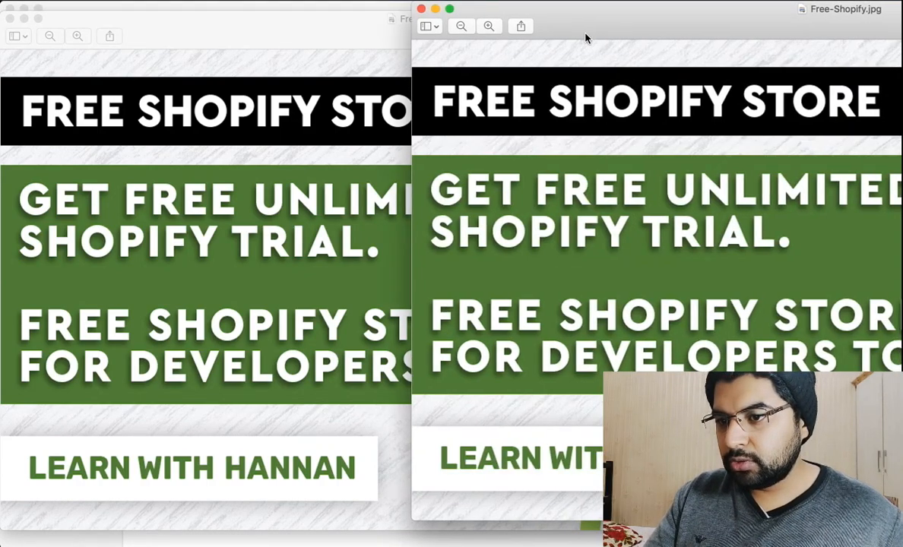
{"action": "left_click_drag", "start_coordinate": [483, 54], "coordinate": [455, 54]}
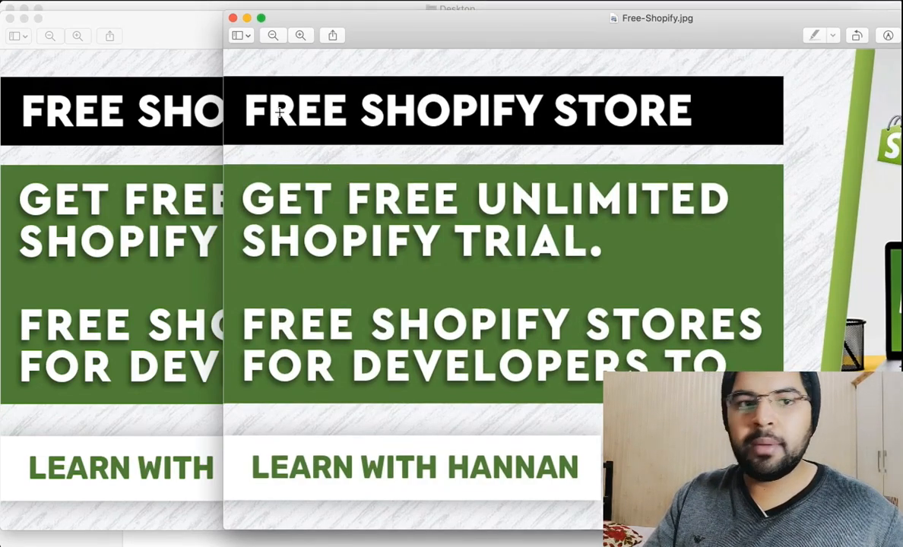
{"action": "left_click", "coordinate": [232, 18]}
{"action": "left_click", "coordinate": [9, 18]}
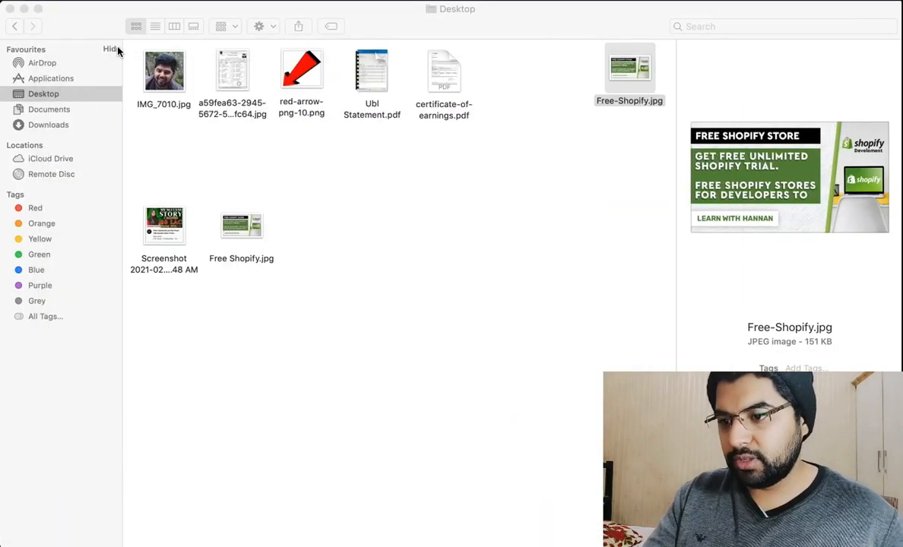
Step: Switch to the PowerPoint slide show and advance to the next bullet on the "Things we can Do in Shopify" slide
{"action": "key", "text": "super+Tab"}
{"action": "key", "text": "super+Tab"}
{"action": "key", "text": "super+Tab"}
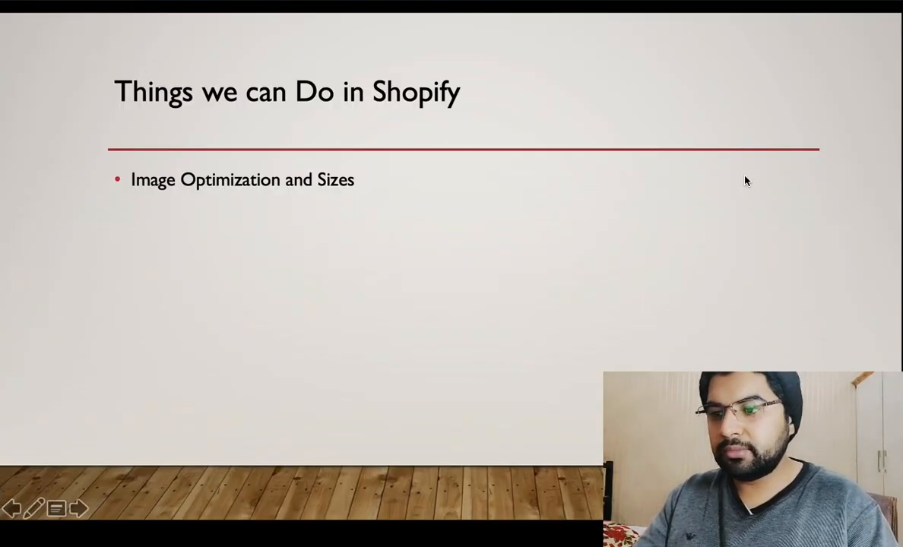
{"action": "left_click", "coordinate": [745, 180]}
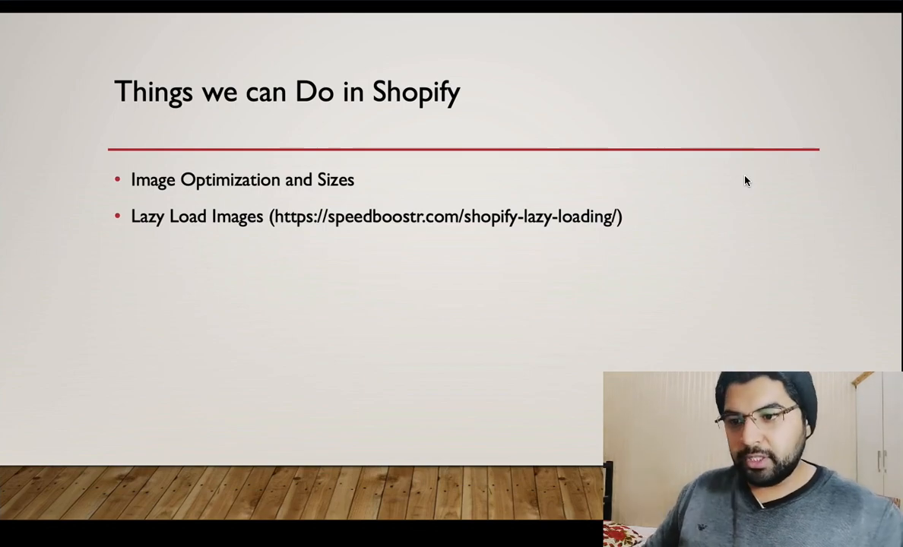
Step: Switch to Chrome and open the code editor for the live Debut theme
{"action": "key", "text": "super+Tab"}
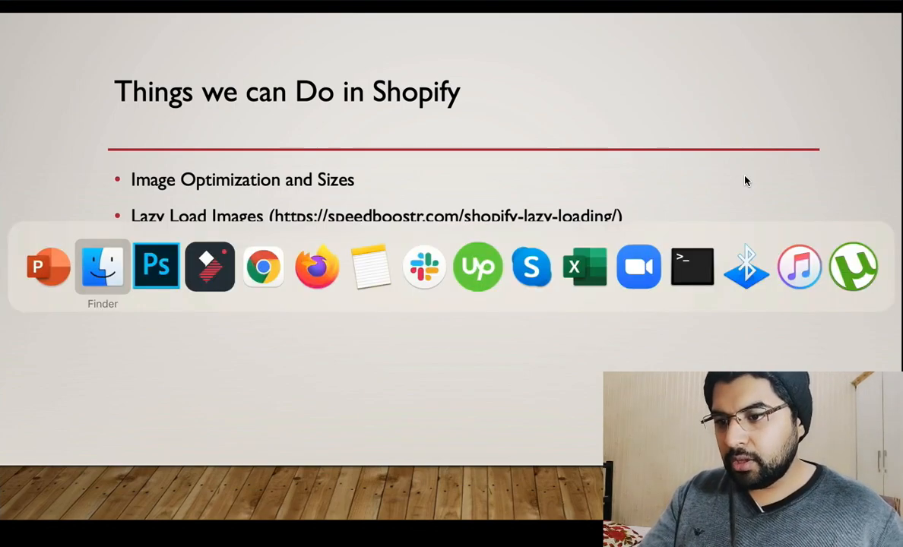
{"action": "key", "text": "super+Tab"}
{"action": "key", "text": "super+Tab"}
{"action": "key", "text": "super+Tab"}
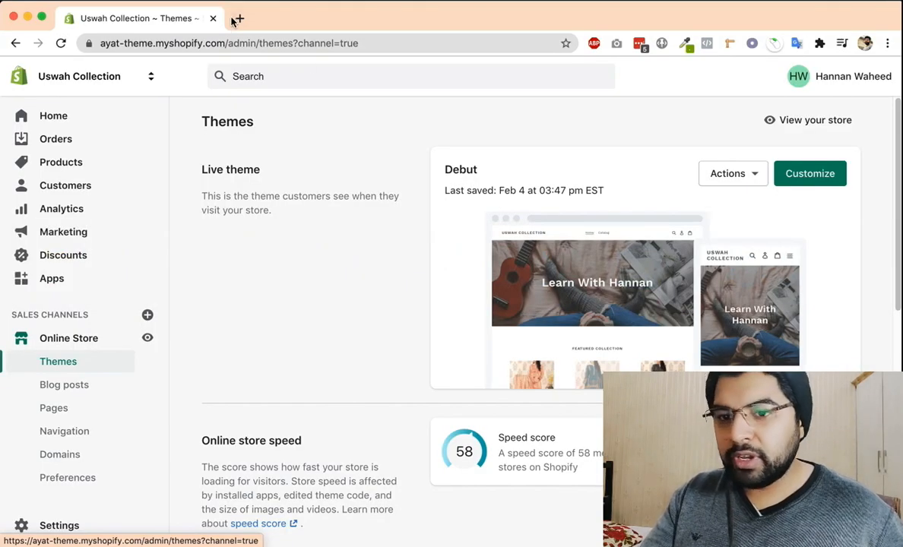
{"action": "left_click", "coordinate": [730, 174]}
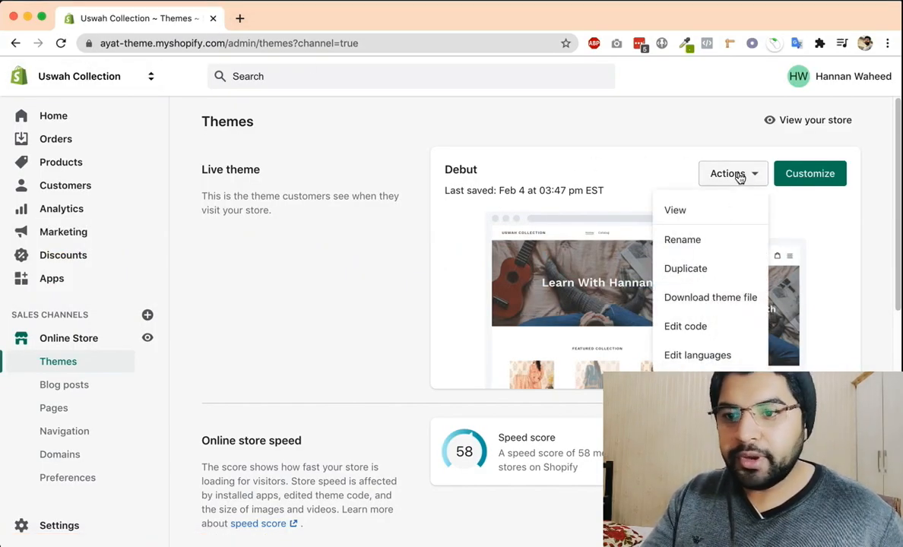
{"action": "left_click", "coordinate": [711, 328]}
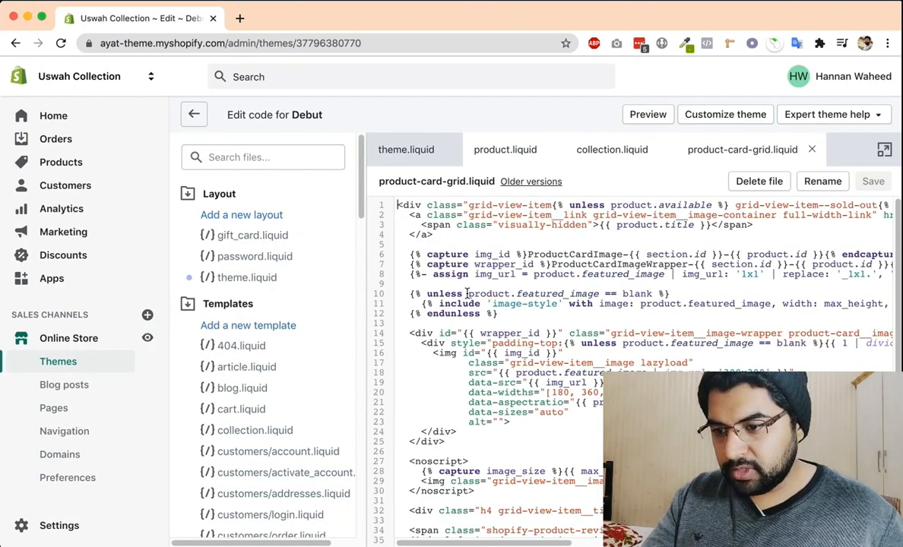
Step: Open the image-bar.liquid section file and examine its image markup for lazy loading
{"action": "scroll", "coordinate": [242, 327], "scroll_direction": "down", "scroll_amount": 10}
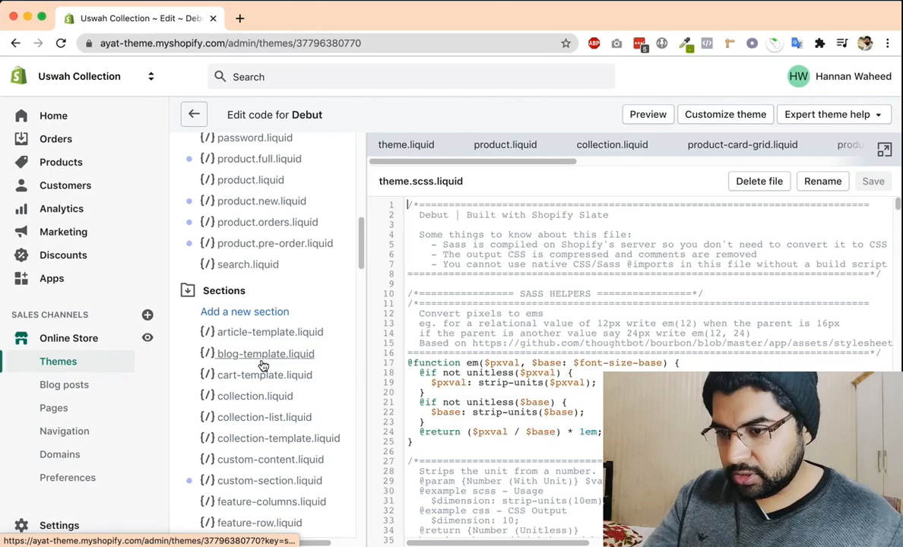
{"action": "scroll", "coordinate": [268, 364], "scroll_direction": "down", "scroll_amount": 3}
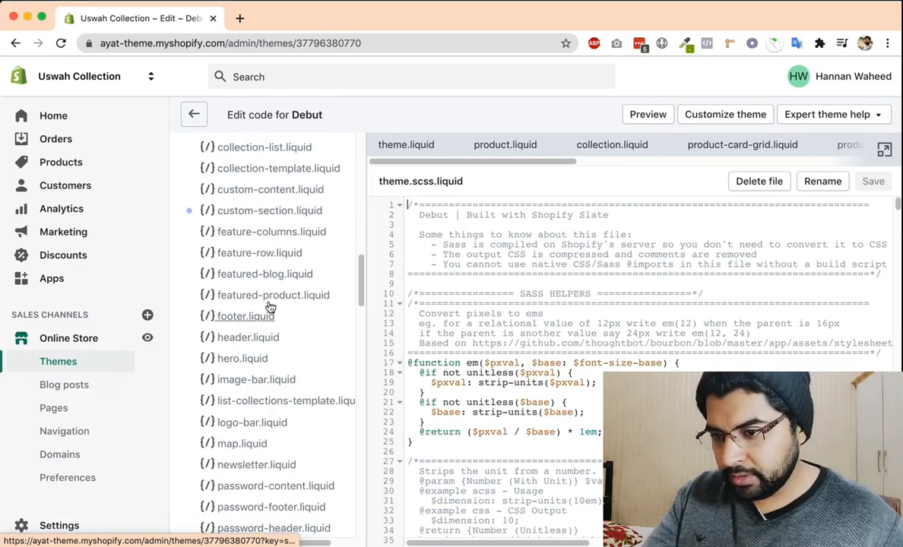
{"action": "left_click", "coordinate": [258, 383]}
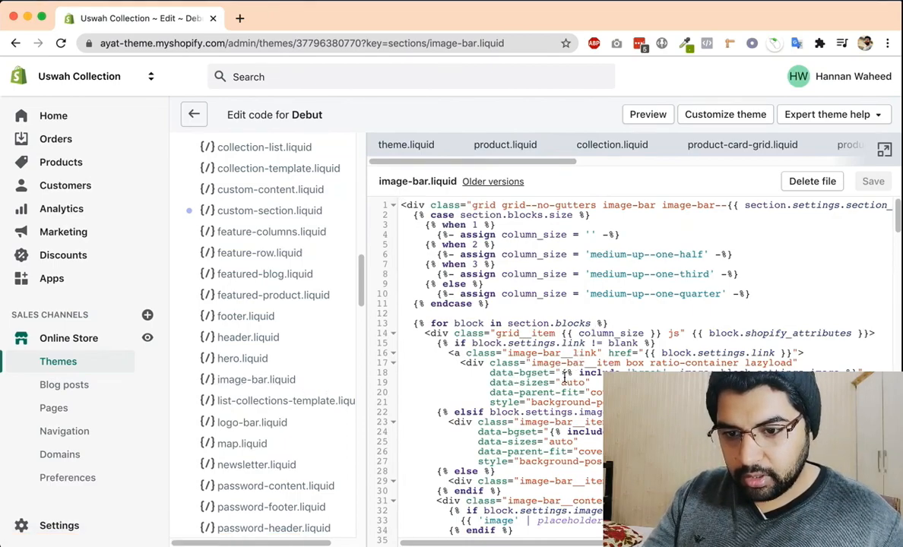
{"action": "scroll", "coordinate": [564, 376], "scroll_direction": "down", "scroll_amount": 5}
{"action": "scroll", "coordinate": [517, 388], "scroll_direction": "up", "scroll_amount": 1}
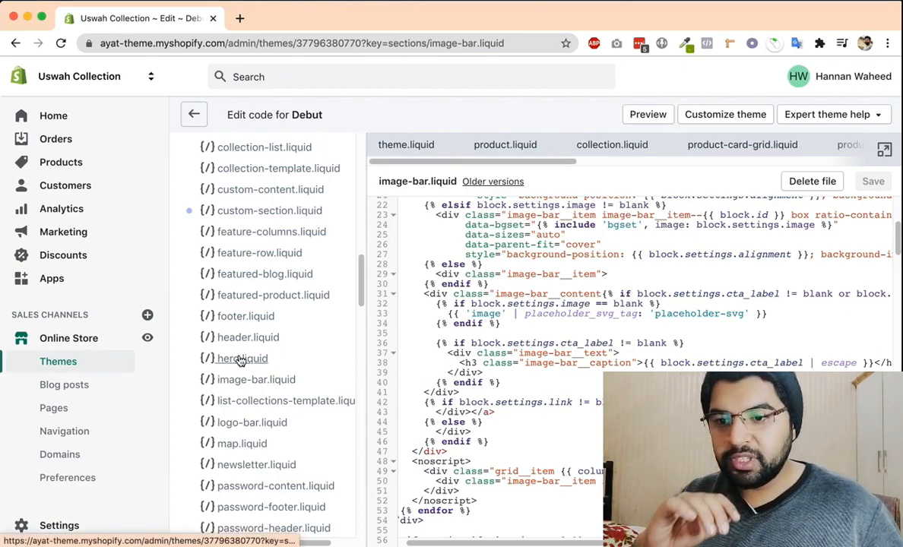
Step: Open the hero.liquid section file and examine how its background image is loaded
{"action": "left_click", "coordinate": [303, 361]}
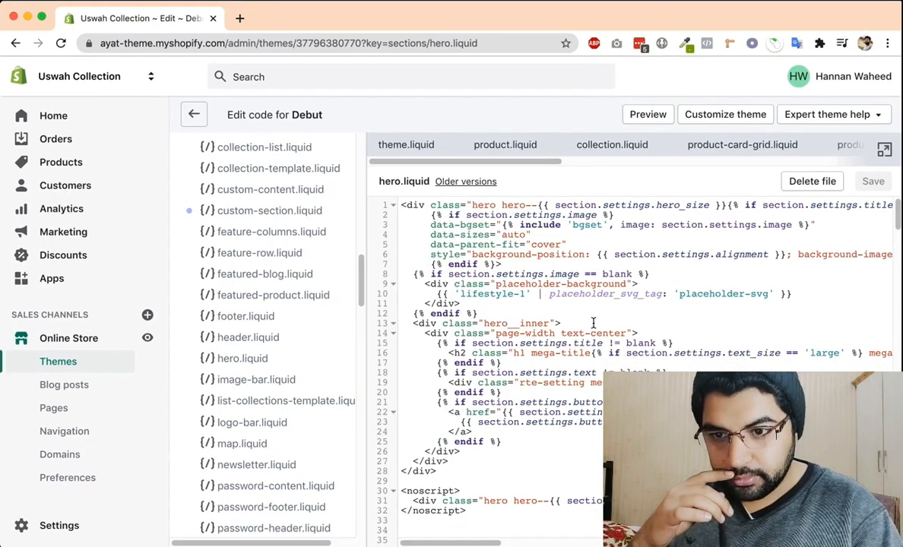
{"action": "scroll", "coordinate": [593, 323], "scroll_direction": "right", "scroll_amount": 1}
{"action": "scroll", "coordinate": [594, 323], "scroll_direction": "left", "scroll_amount": 5}
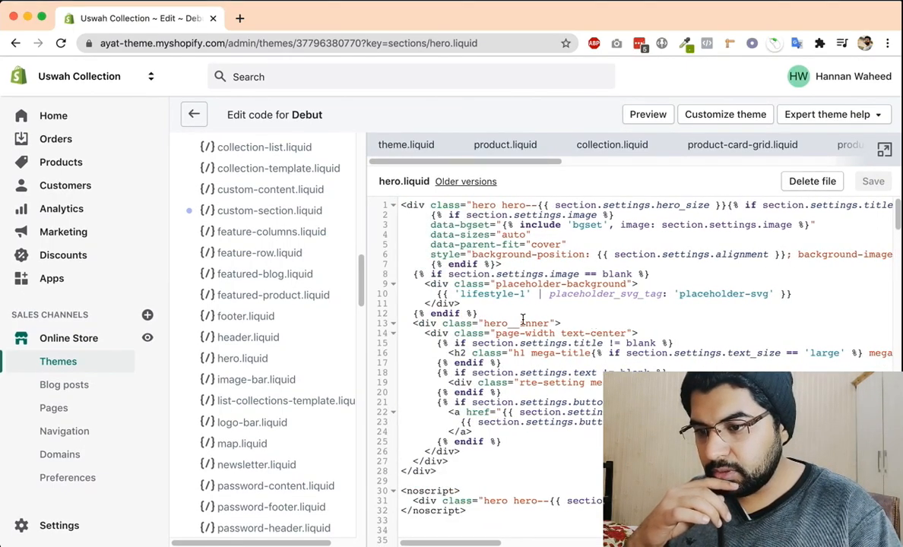
Step: Open the slideshow.liquid section file and examine its slide image code for the lazyload class
{"action": "scroll", "coordinate": [291, 314], "scroll_direction": "down", "scroll_amount": 5}
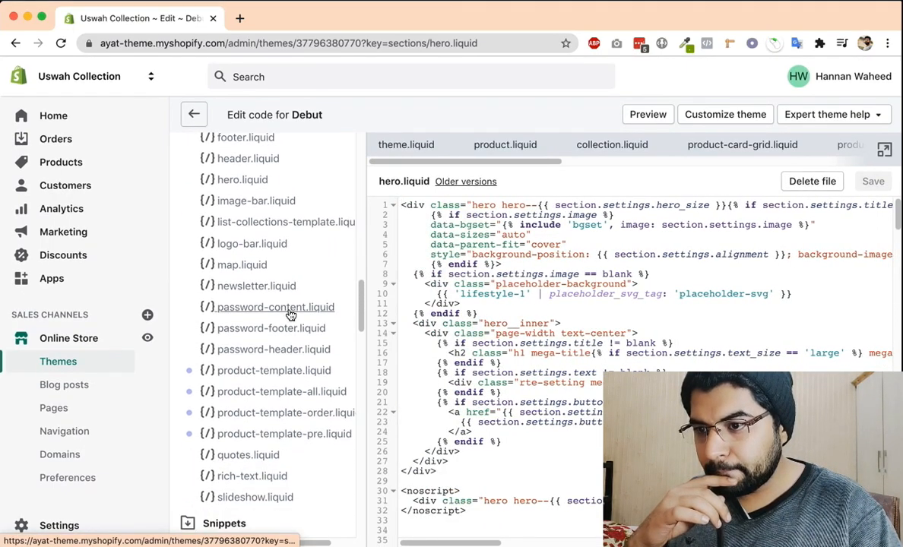
{"action": "scroll", "coordinate": [291, 315], "scroll_direction": "up", "scroll_amount": 5}
{"action": "scroll", "coordinate": [289, 315], "scroll_direction": "down", "scroll_amount": 9}
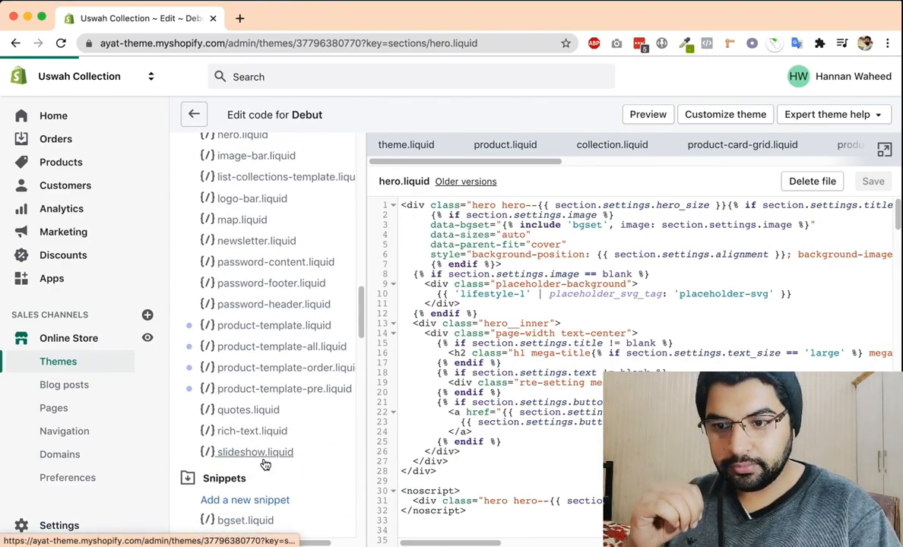
{"action": "left_click", "coordinate": [263, 459]}
{"action": "scroll", "coordinate": [582, 413], "scroll_direction": "down", "scroll_amount": 6}
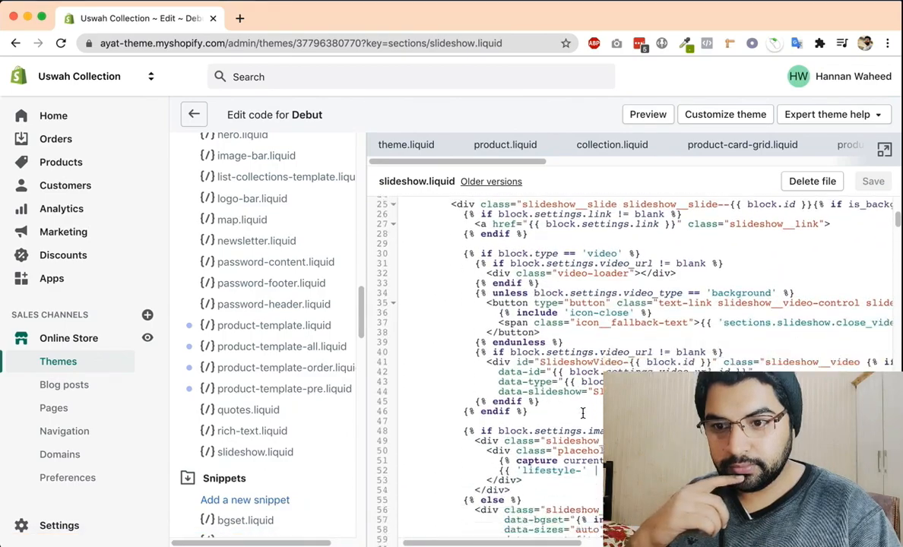
{"action": "scroll", "coordinate": [582, 413], "scroll_direction": "up", "scroll_amount": 4}
{"action": "scroll", "coordinate": [582, 413], "scroll_direction": "down", "scroll_amount": 1}
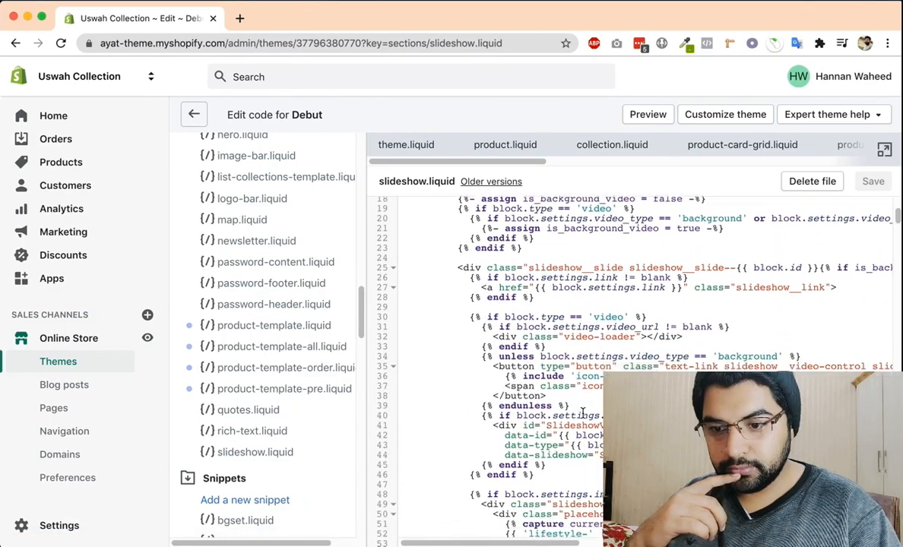
{"action": "scroll", "coordinate": [582, 413], "scroll_direction": "down", "scroll_amount": 4}
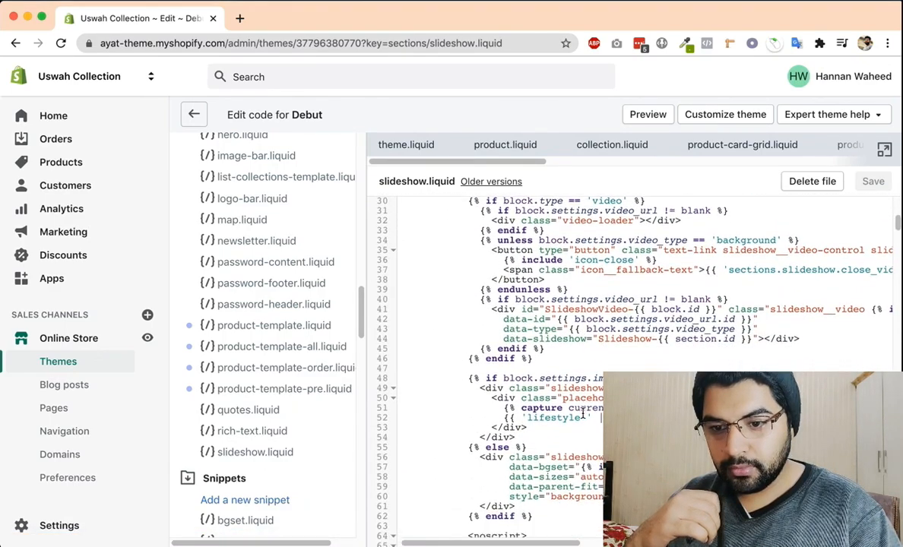
{"action": "scroll", "coordinate": [582, 412], "scroll_direction": "down", "scroll_amount": 2}
{"action": "scroll", "coordinate": [583, 413], "scroll_direction": "down", "scroll_amount": 1}
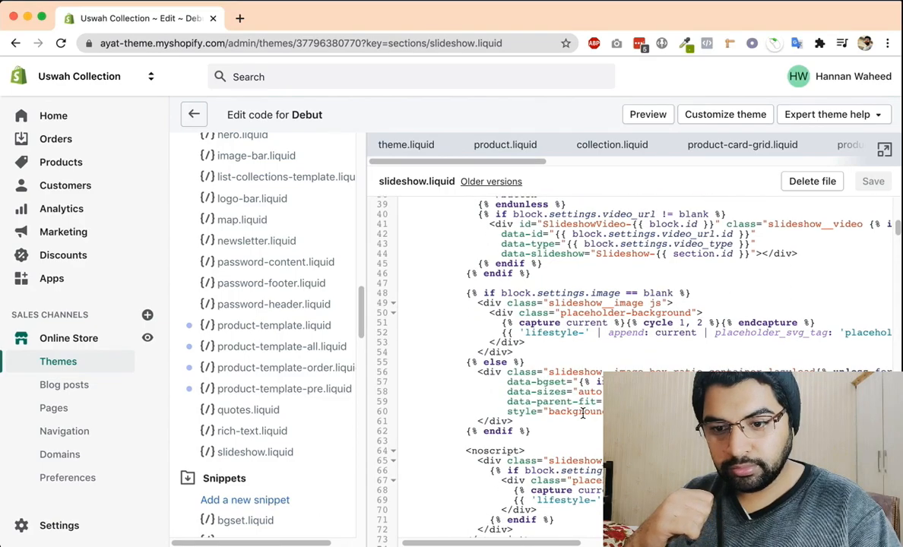
{"action": "scroll", "coordinate": [582, 413], "scroll_direction": "down", "scroll_amount": 8}
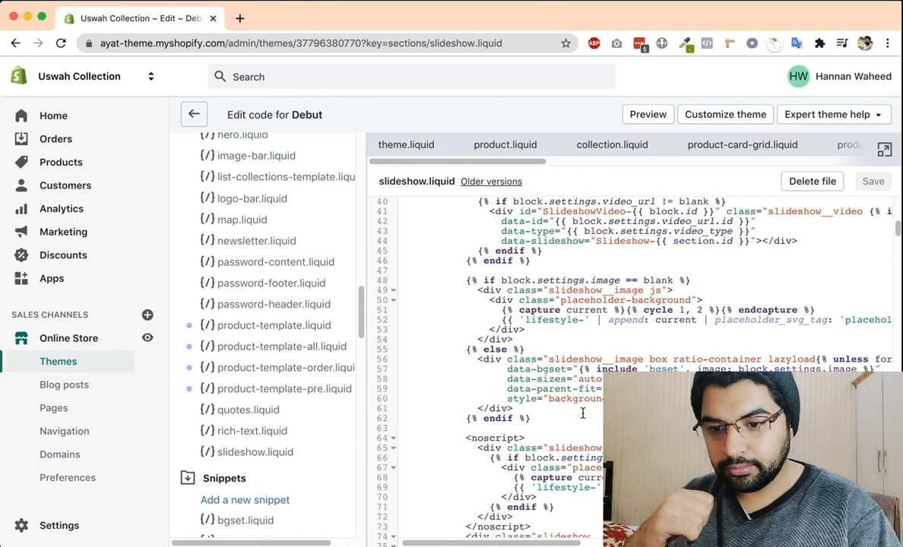
{"action": "scroll", "coordinate": [582, 413], "scroll_direction": "up", "scroll_amount": 12}
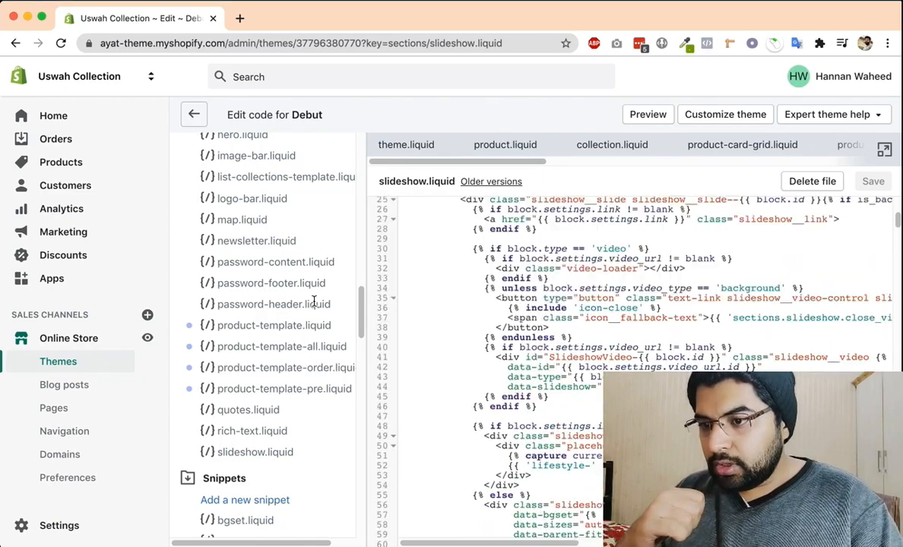
Step: Find product-template.liquid among the theme's section files and open it
{"action": "scroll", "coordinate": [314, 302], "scroll_direction": "up", "scroll_amount": 8}
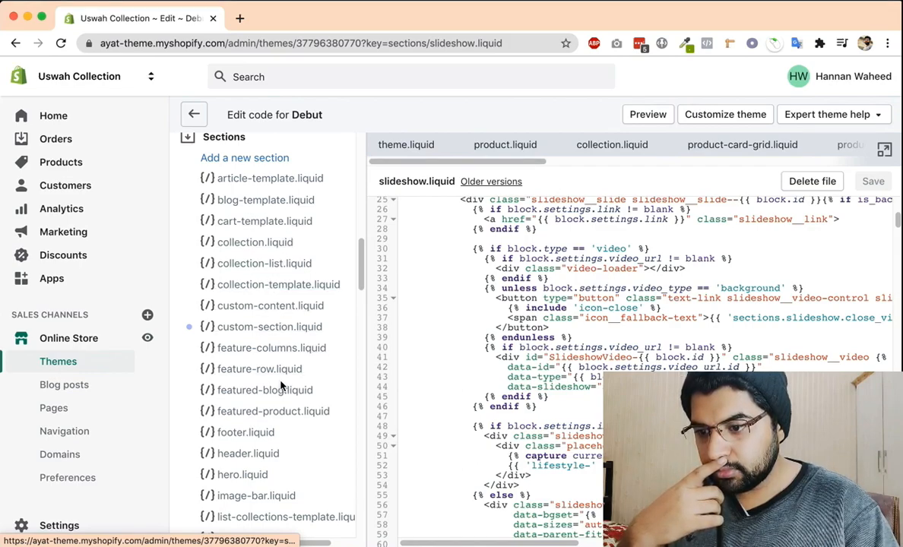
{"action": "scroll", "coordinate": [282, 392], "scroll_direction": "down", "scroll_amount": 2}
{"action": "scroll", "coordinate": [281, 393], "scroll_direction": "down", "scroll_amount": 7}
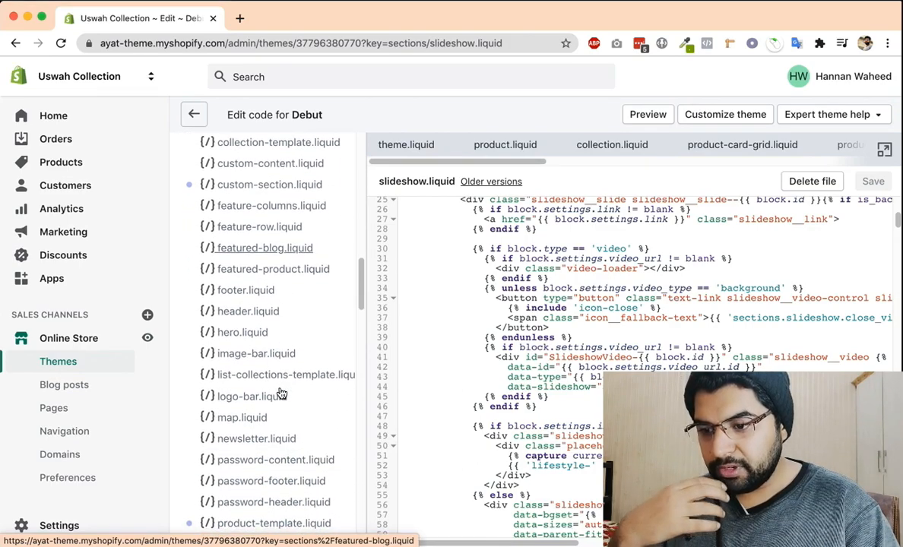
{"action": "left_click", "coordinate": [262, 432]}
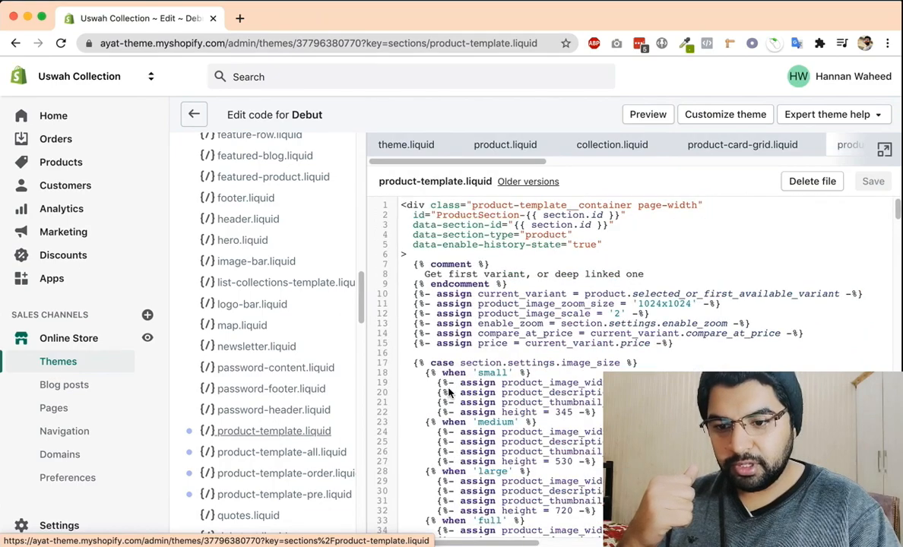
Step: Locate the product image's img tag in product-template.liquid and highlight the lazyload class in its class attribute
{"action": "scroll", "coordinate": [609, 348], "scroll_direction": "down", "scroll_amount": 10}
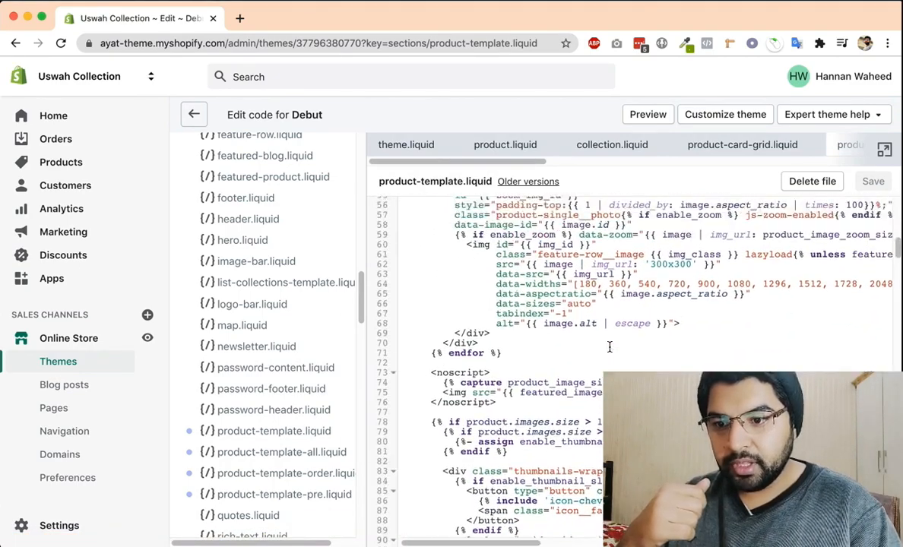
{"action": "scroll", "coordinate": [563, 309], "scroll_direction": "up", "scroll_amount": 2}
{"action": "left_click", "coordinate": [482, 290]}
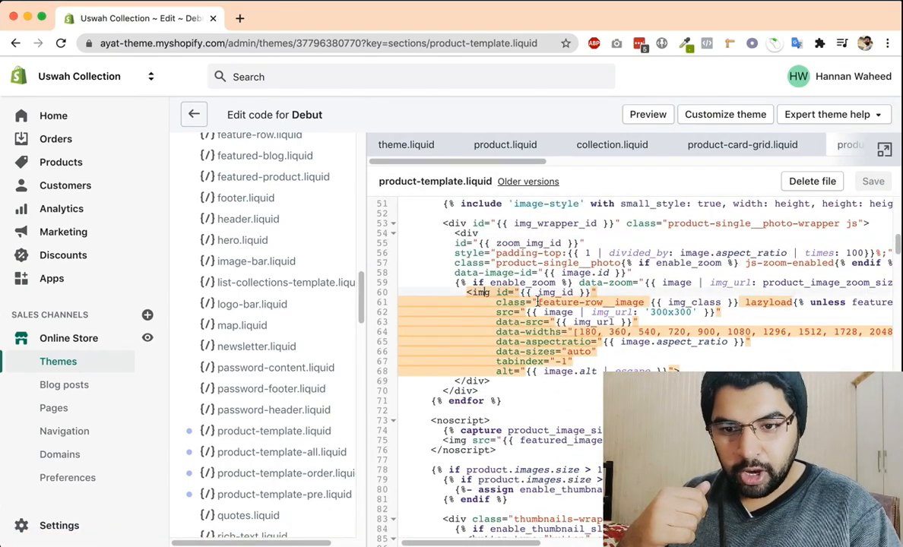
{"action": "scroll", "coordinate": [613, 306], "scroll_direction": "right", "scroll_amount": 2}
{"action": "double_click", "coordinate": [721, 310]}
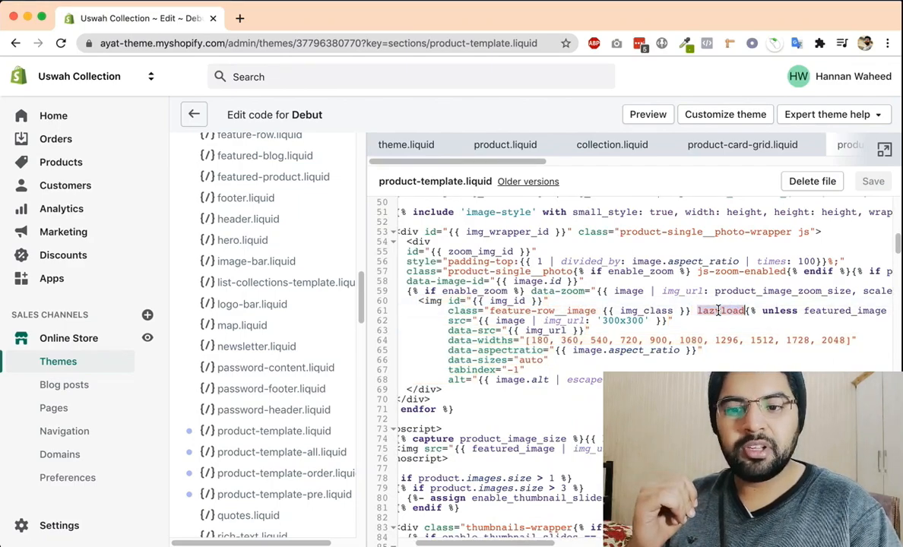
{"action": "left_click", "coordinate": [690, 310]}
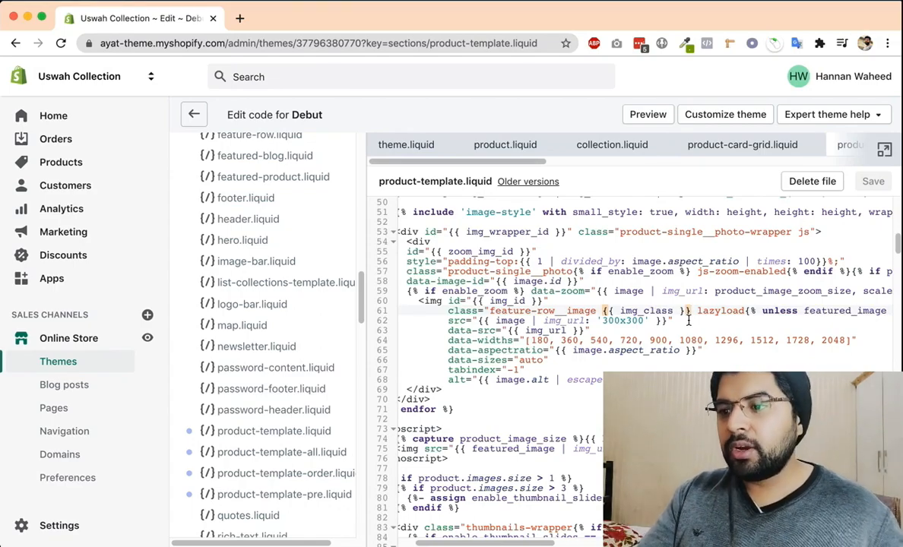
Step: Switch to the PowerPoint slide show, preview the bullets through "Using External Videos (YT,Vimeo)", and return to the Lazy Load Images bullet
{"action": "key", "text": "super+Tab"}
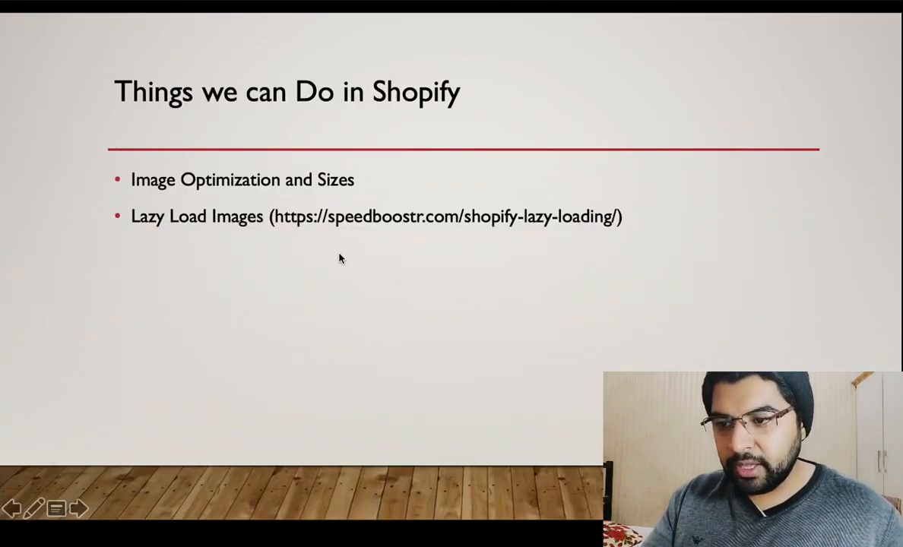
{"action": "key", "text": "Right"}
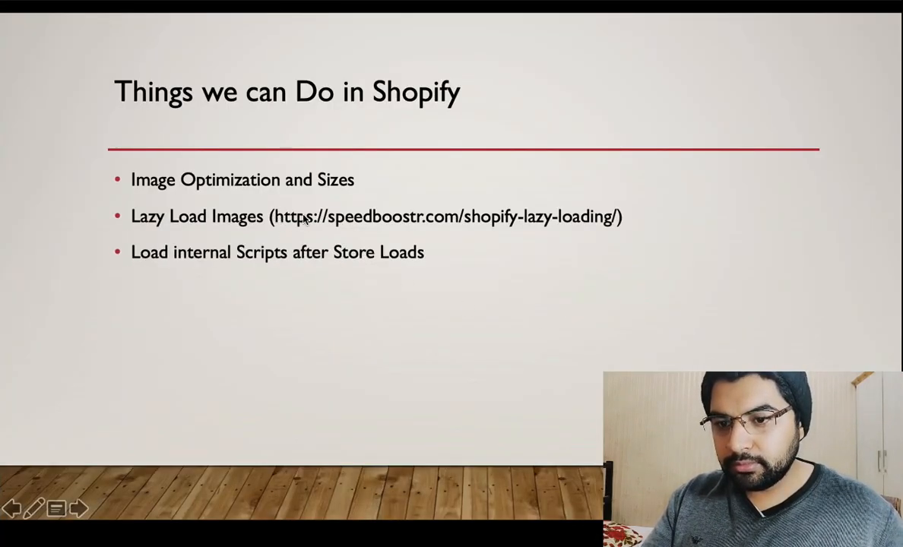
{"action": "key", "text": "Right"}
{"action": "key", "text": "Right"}
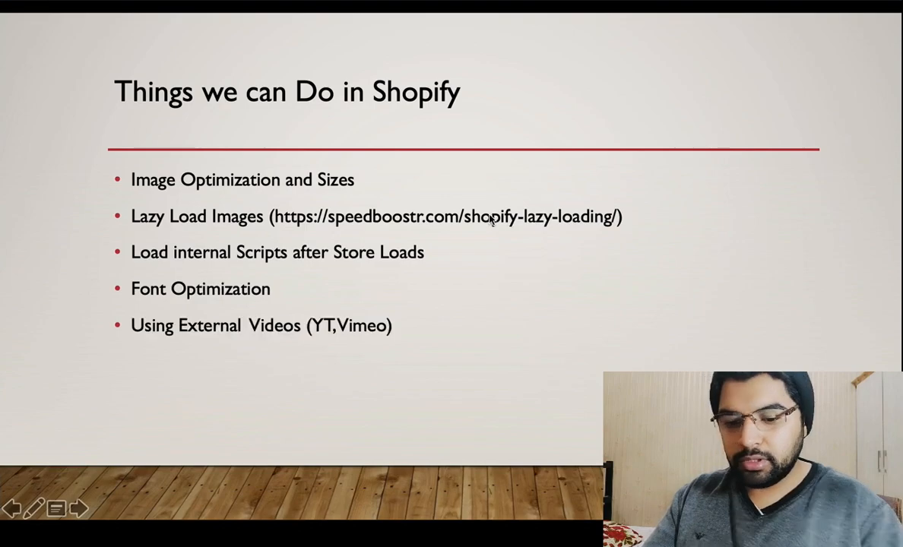
{"action": "key", "text": "Left"}
{"action": "key", "text": "Left"}
{"action": "key", "text": "Left"}
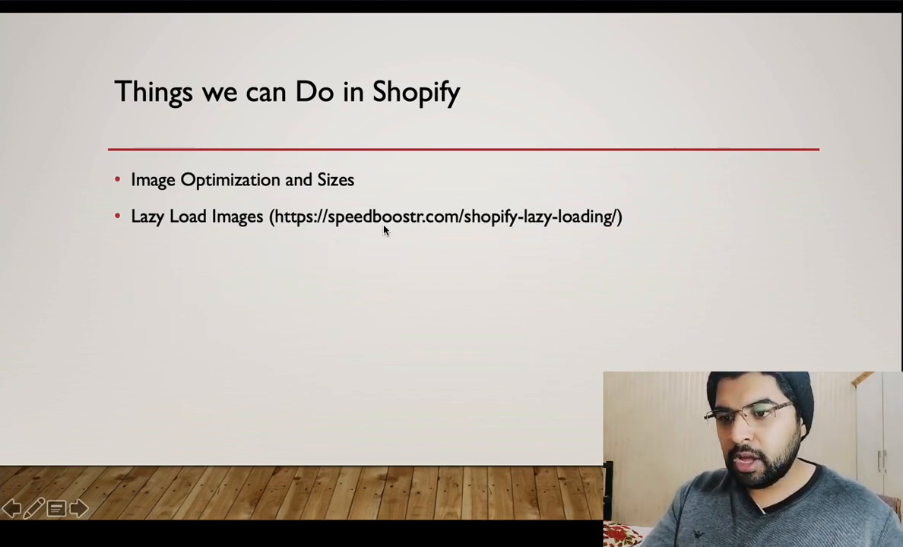
Step: Exit the slide show to copy the speedboostr.com lazy-loading URL from slide 17, and resume the show from the current slide
{"action": "key", "text": "Escape"}
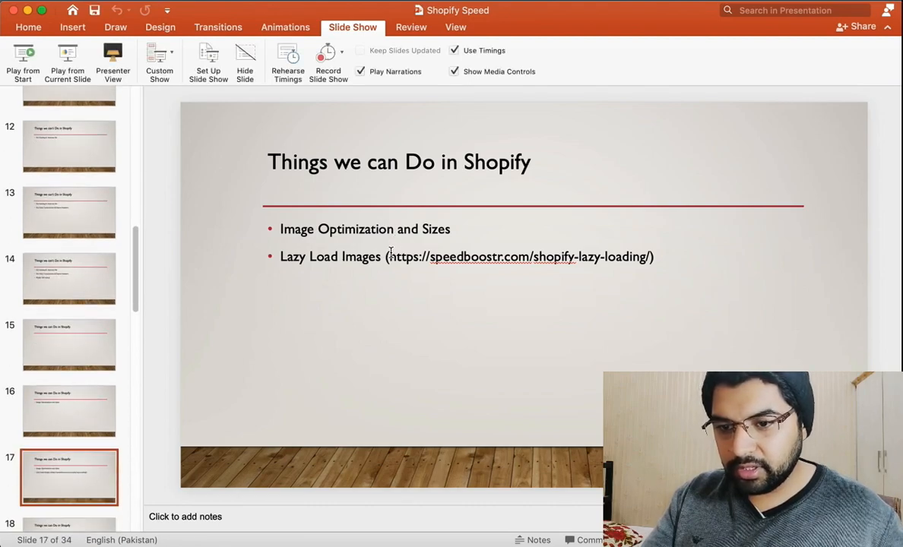
{"action": "left_click_drag", "start_coordinate": [391, 253], "coordinate": [609, 256]}
{"action": "key", "text": "super+c"}
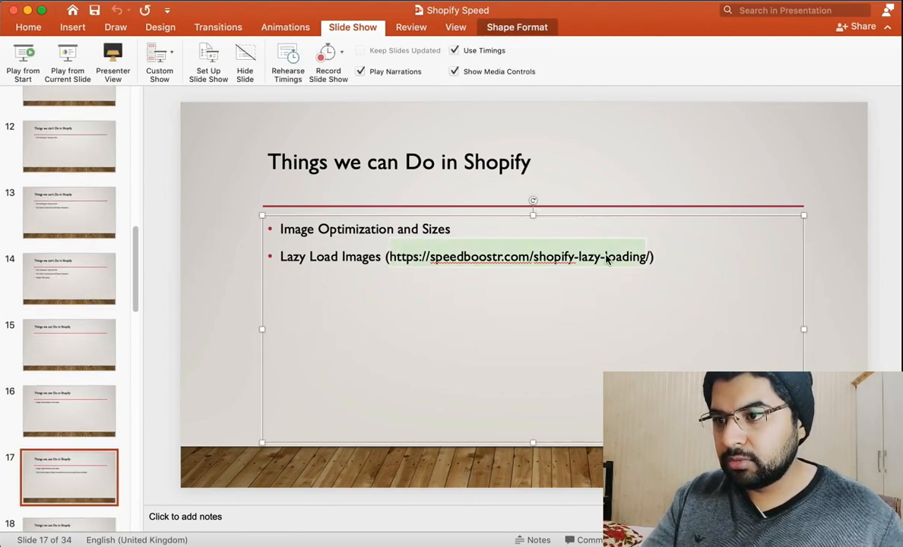
{"action": "left_click", "coordinate": [71, 58]}
Step: Switch to Chrome, open the copied speedboostr.com/shopify-lazy-loading/ link in a new tab, and read its "What Is Lazy Loading?" section
{"action": "key", "text": "super+Tab"}
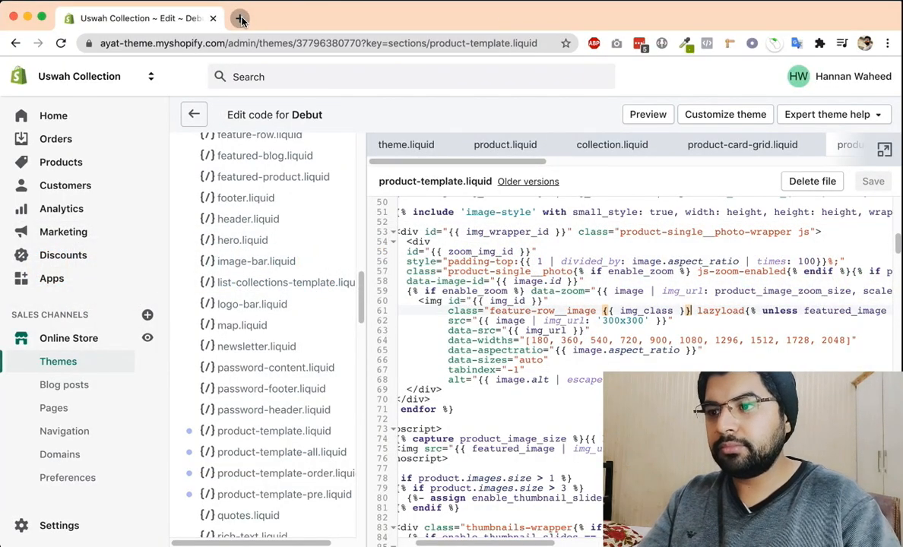
{"action": "left_click", "coordinate": [239, 18]}
{"action": "key", "text": "super+v"}
{"action": "key", "text": "Return"}
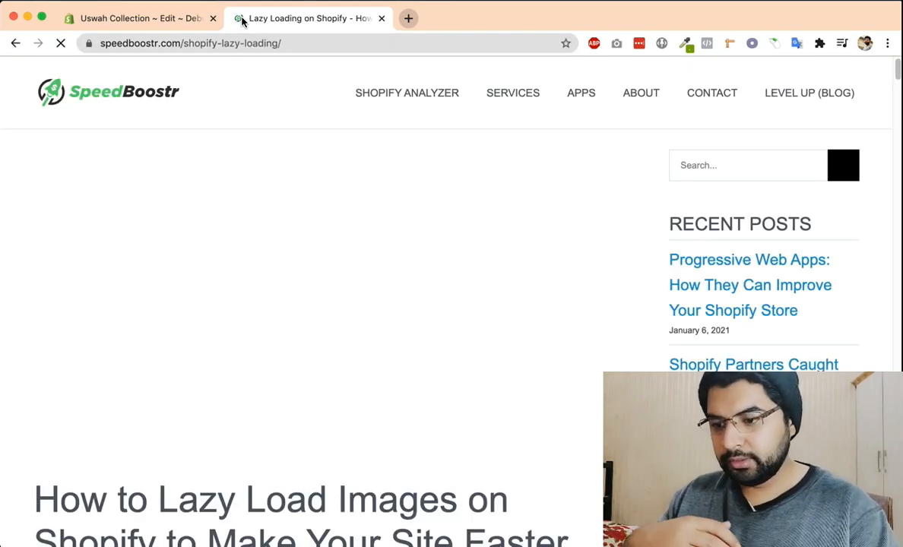
{"action": "scroll", "coordinate": [296, 232], "scroll_direction": "down", "scroll_amount": 3}
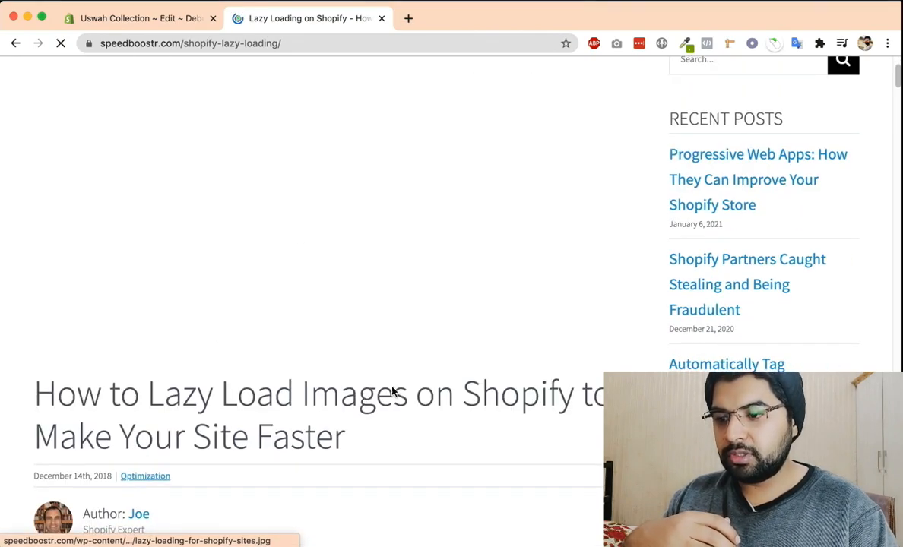
{"action": "scroll", "coordinate": [389, 389], "scroll_direction": "down", "scroll_amount": 5}
{"action": "scroll", "coordinate": [184, 403], "scroll_direction": "down", "scroll_amount": 3}
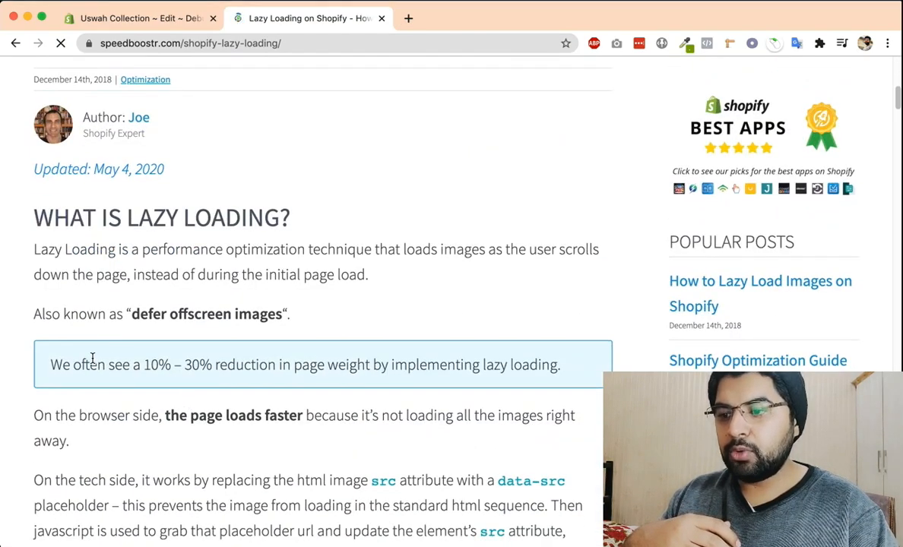
Step: Find the article's "How to Add Lazy Loading to Your Shopify Theme" section and highlight lazysizes.js in its first instruction
{"action": "scroll", "coordinate": [93, 357], "scroll_direction": "down", "scroll_amount": 2}
{"action": "scroll", "coordinate": [247, 339], "scroll_direction": "down", "scroll_amount": 10}
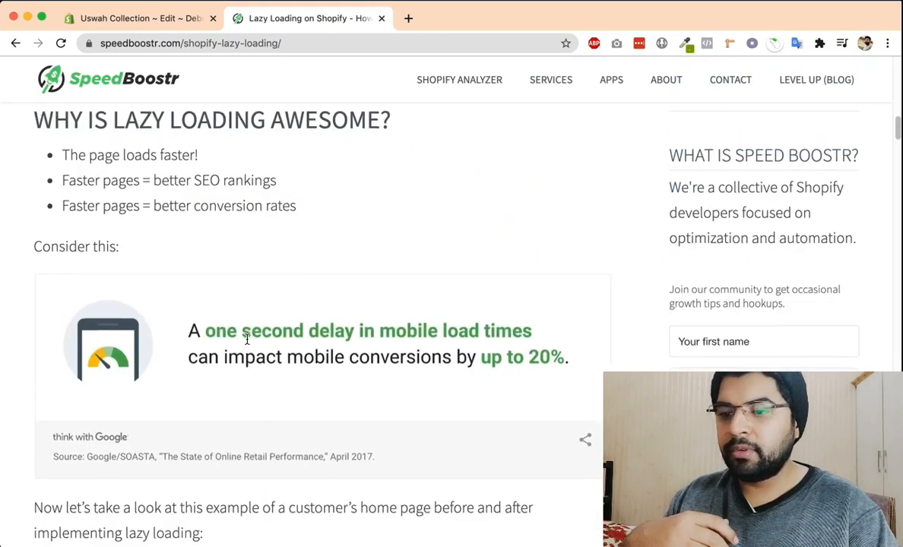
{"action": "scroll", "coordinate": [247, 339], "scroll_direction": "down", "scroll_amount": 12}
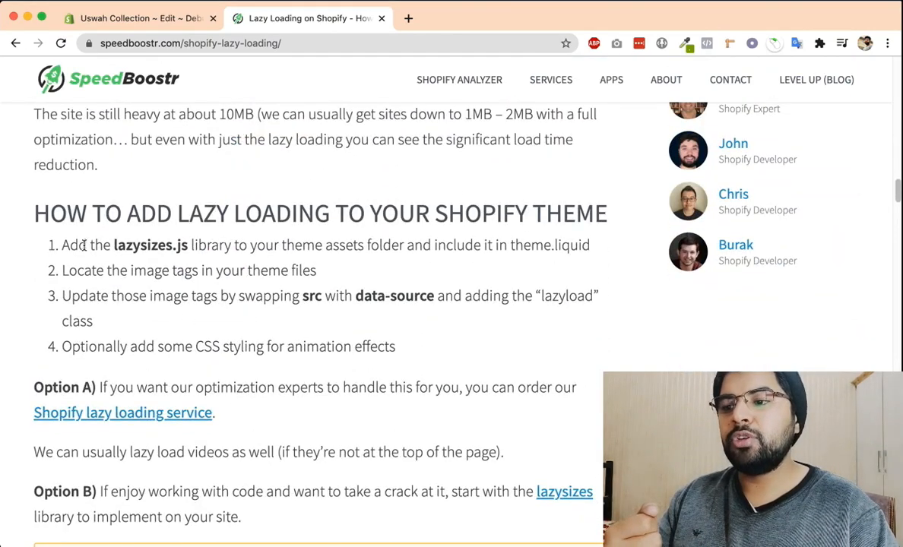
{"action": "left_click_drag", "start_coordinate": [115, 245], "coordinate": [188, 245]}
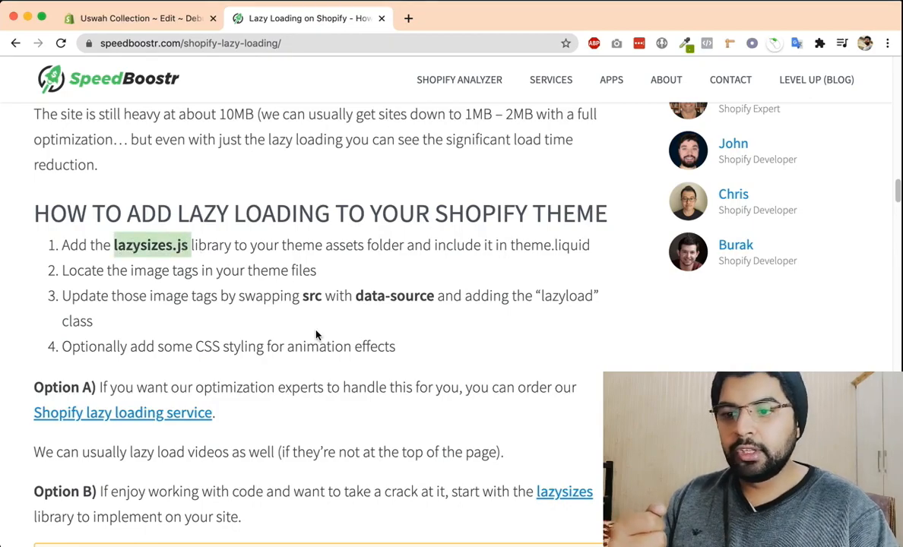
{"action": "left_click", "coordinate": [316, 335]}
Step: Review the article's Option B guidance on implementing the lazysizes library, and return to the beginning of the article
{"action": "scroll", "coordinate": [317, 335], "scroll_direction": "down", "scroll_amount": 1}
{"action": "scroll", "coordinate": [316, 335], "scroll_direction": "down", "scroll_amount": 2}
{"action": "scroll", "coordinate": [300, 285], "scroll_direction": "down", "scroll_amount": 20}
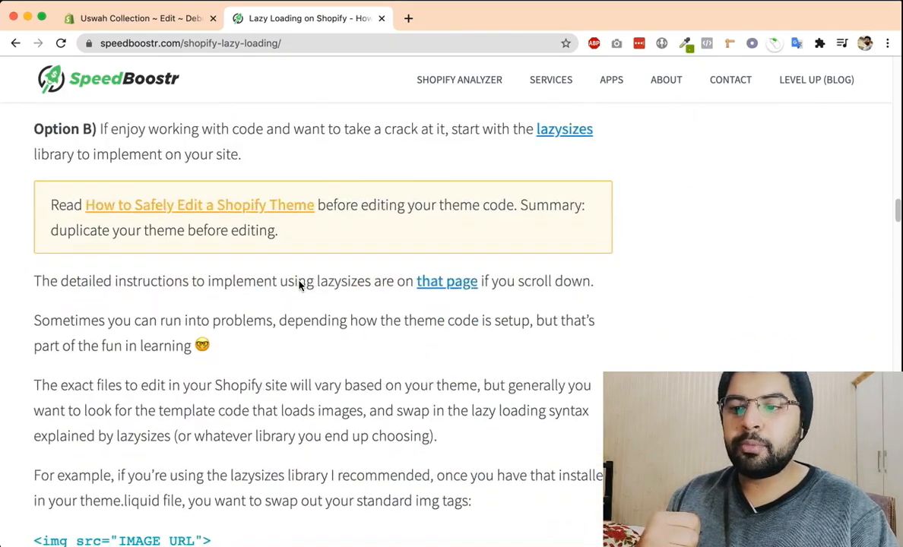
{"action": "scroll", "coordinate": [299, 285], "scroll_direction": "up", "scroll_amount": 20}
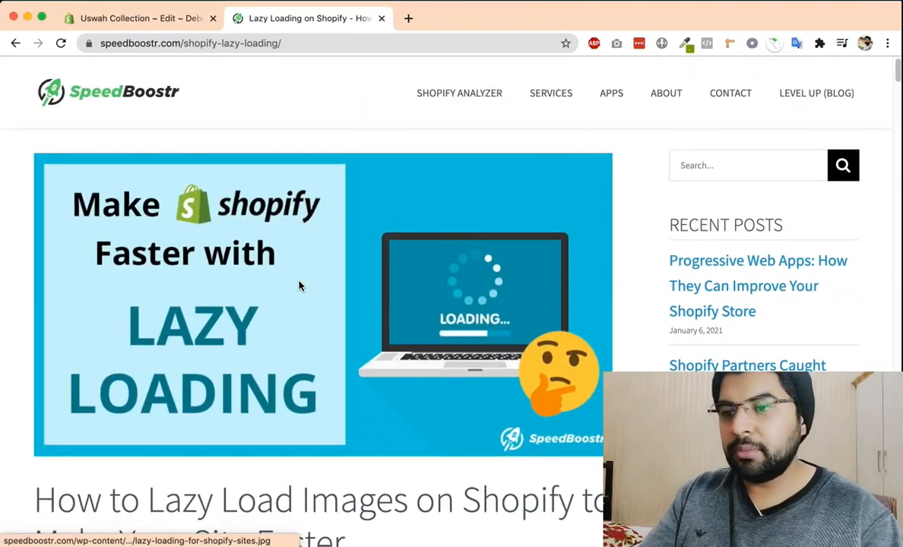
Step: Switch to the PowerPoint slide show and reveal the "Load internal Scripts after Store Loads" bullet
{"action": "key", "text": "super+Tab"}
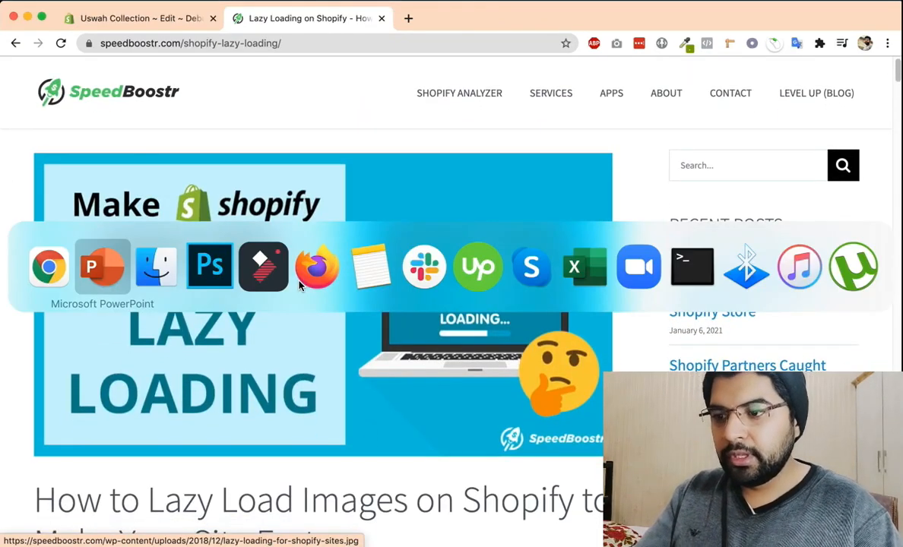
{"action": "key", "text": "Right"}
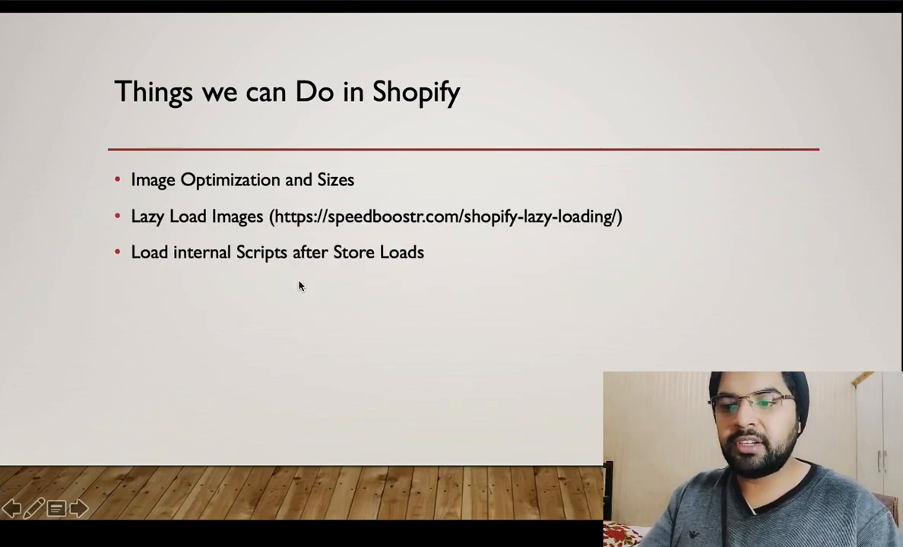